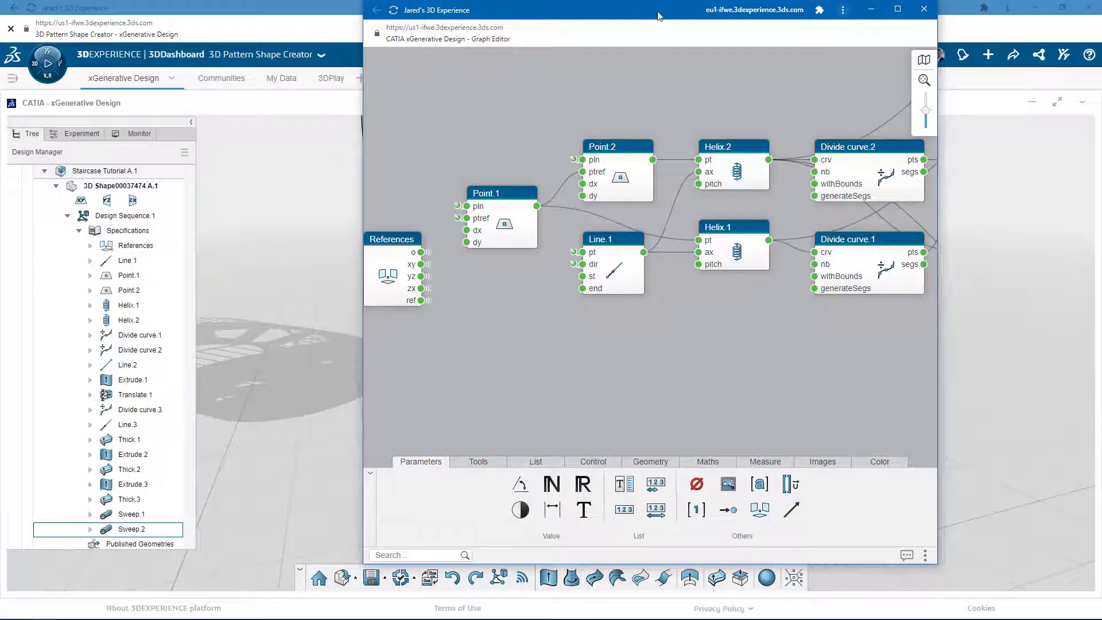
# Place the Graph Editor window side by side with the 3D model window and frame the spiral staircase in the 3D view
pyautogui.moveTo(667, 16); pyautogui.dragTo(1101, 52)
pyautogui.click(217, 114)
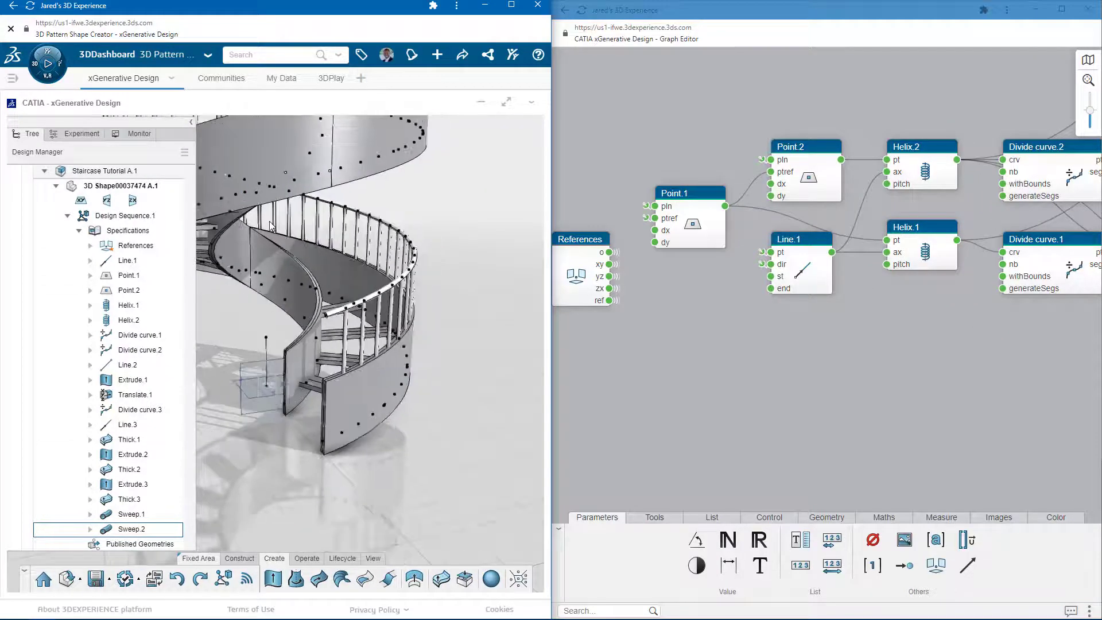
pyautogui.scroll(-2, 271, 227)
pyautogui.moveTo(275, 229); pyautogui.dragTo(332, 318, button='middle')
# Extract Helix.1's nb input as a separate parameter node, rename it Revolutions, and place it just below Line.1
pyautogui.click(810, 304)
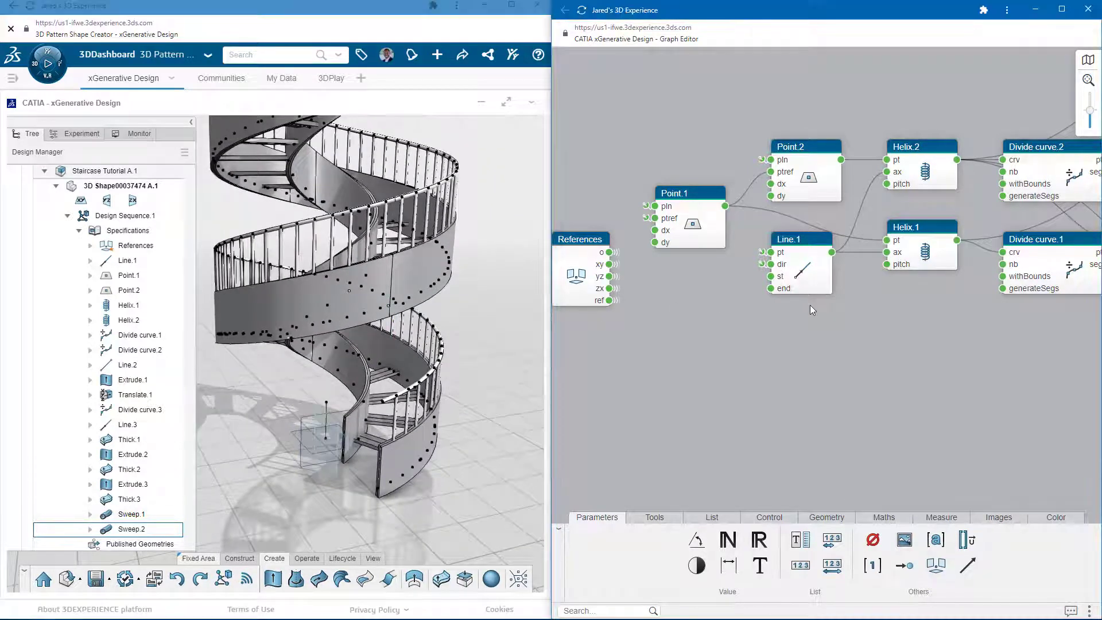
pyautogui.scroll(-5, 810, 305)
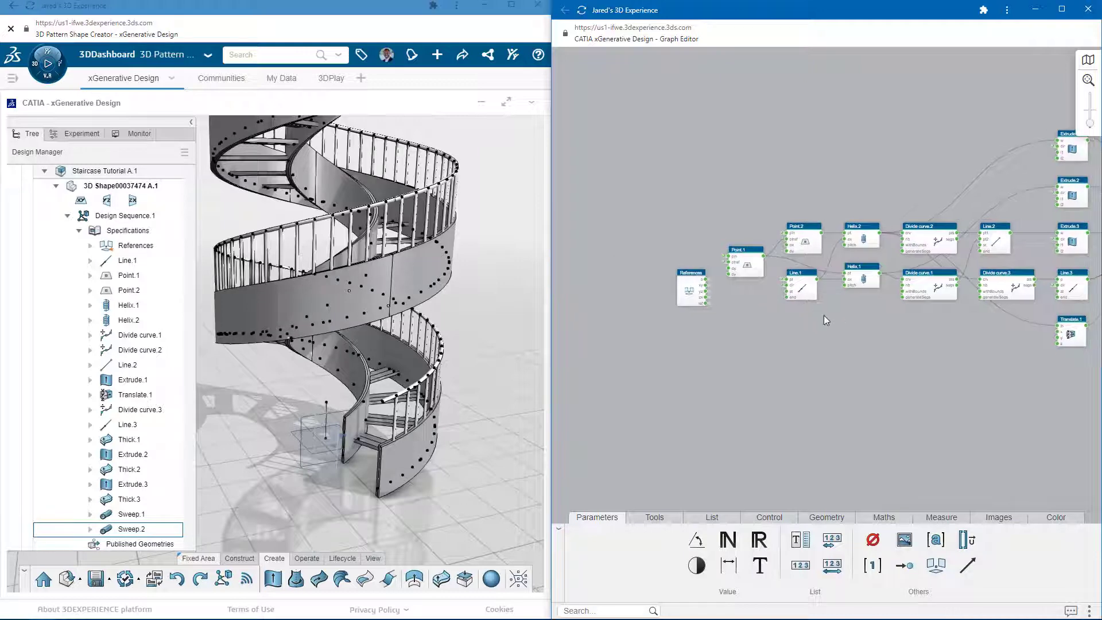
pyautogui.moveTo(817, 315); pyautogui.dragTo(749, 319)
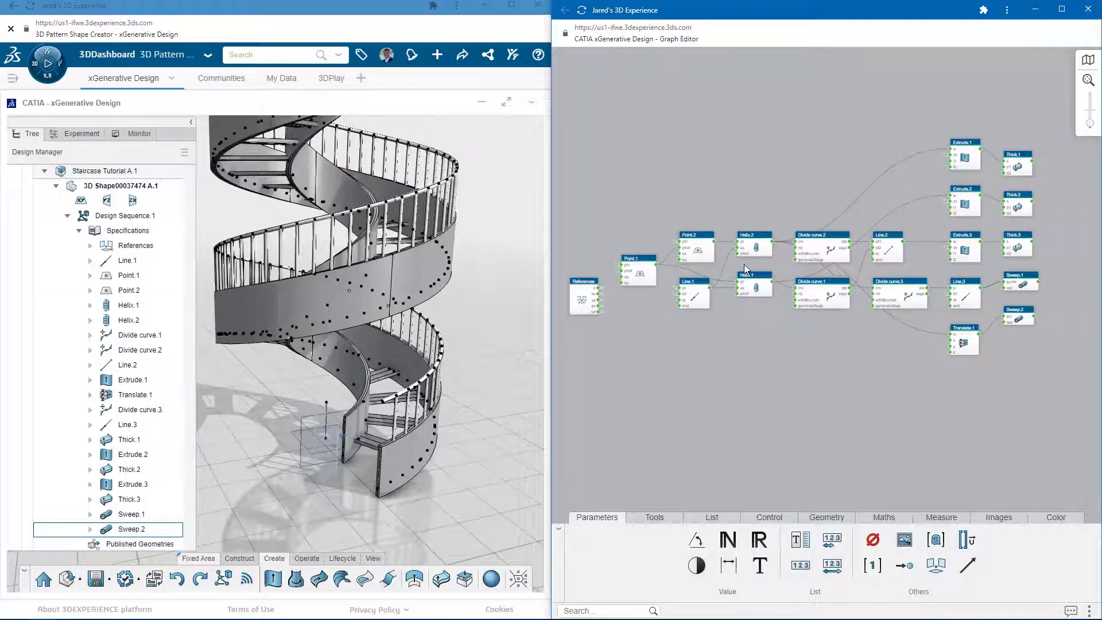
pyautogui.scroll(5, 744, 264)
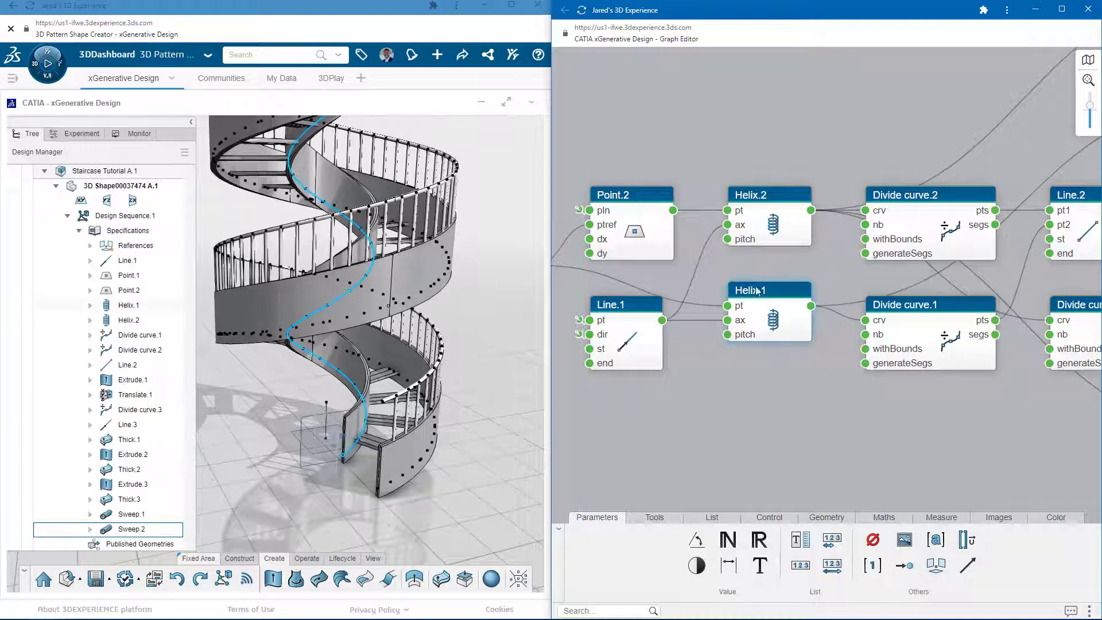
pyautogui.click(757, 291)
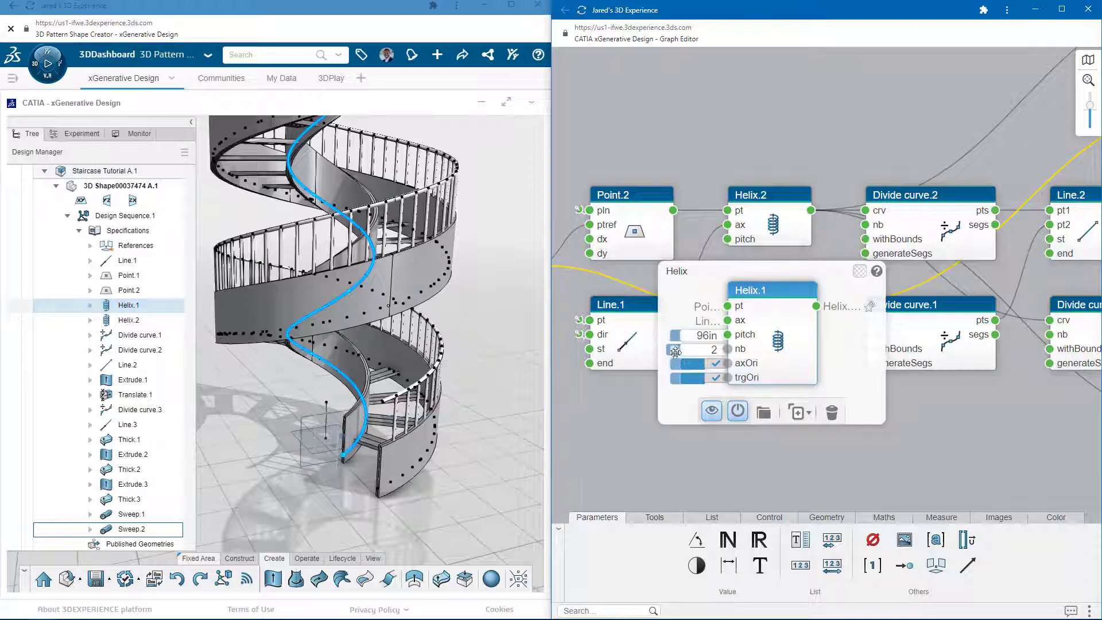
pyautogui.moveTo(618, 420); pyautogui.dragTo(618, 420)
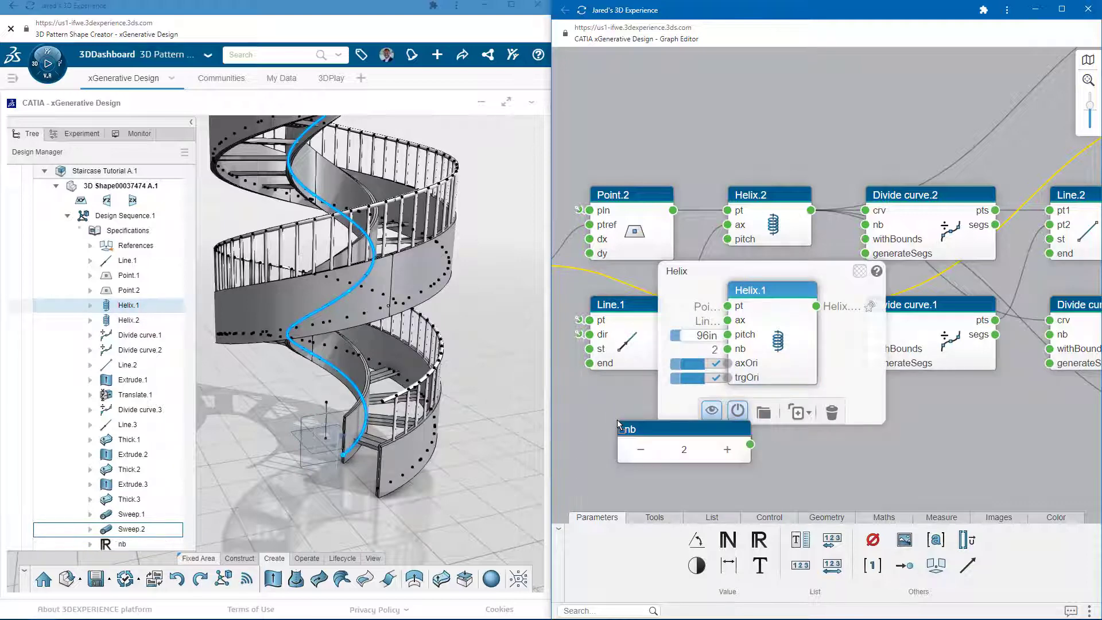
pyautogui.click(627, 429)
pyautogui.doubleClick(664, 431)
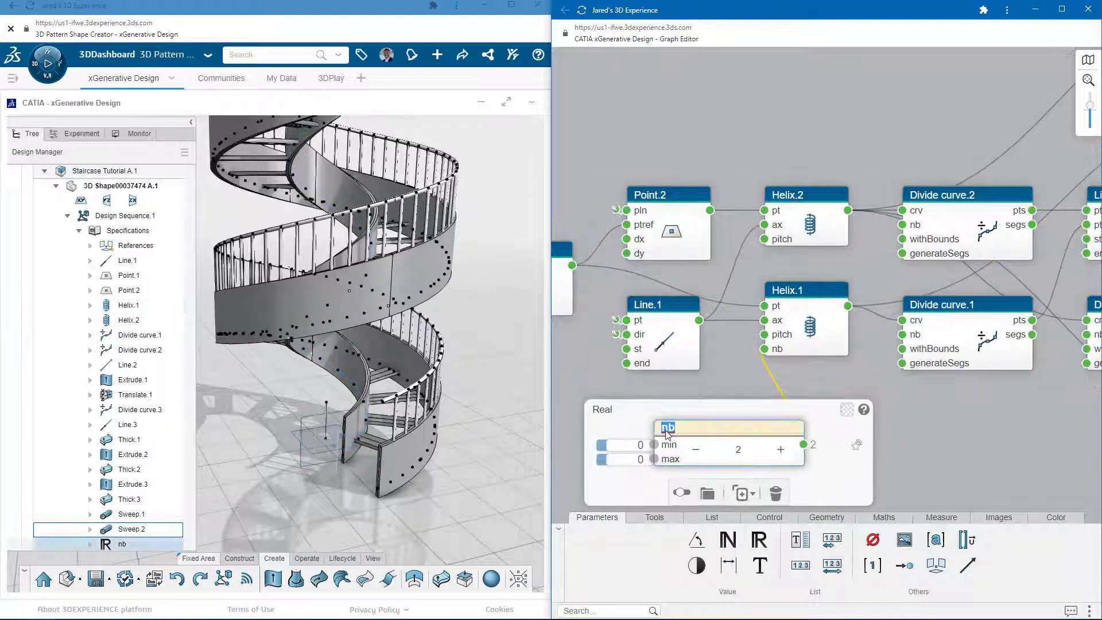
pyautogui.press('Return')
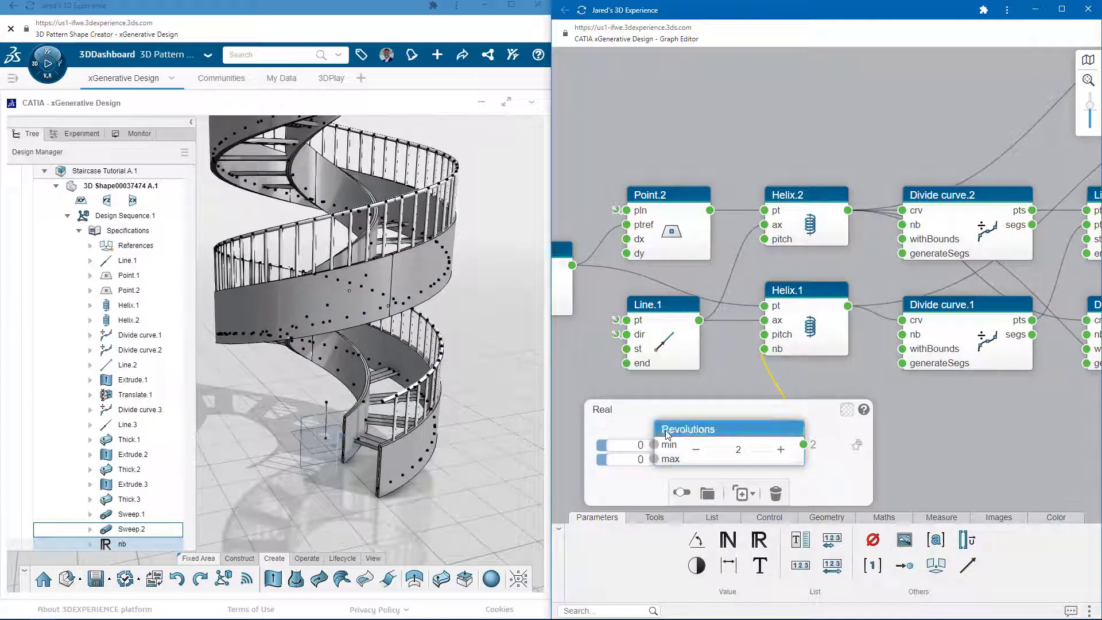
pyautogui.click(663, 387)
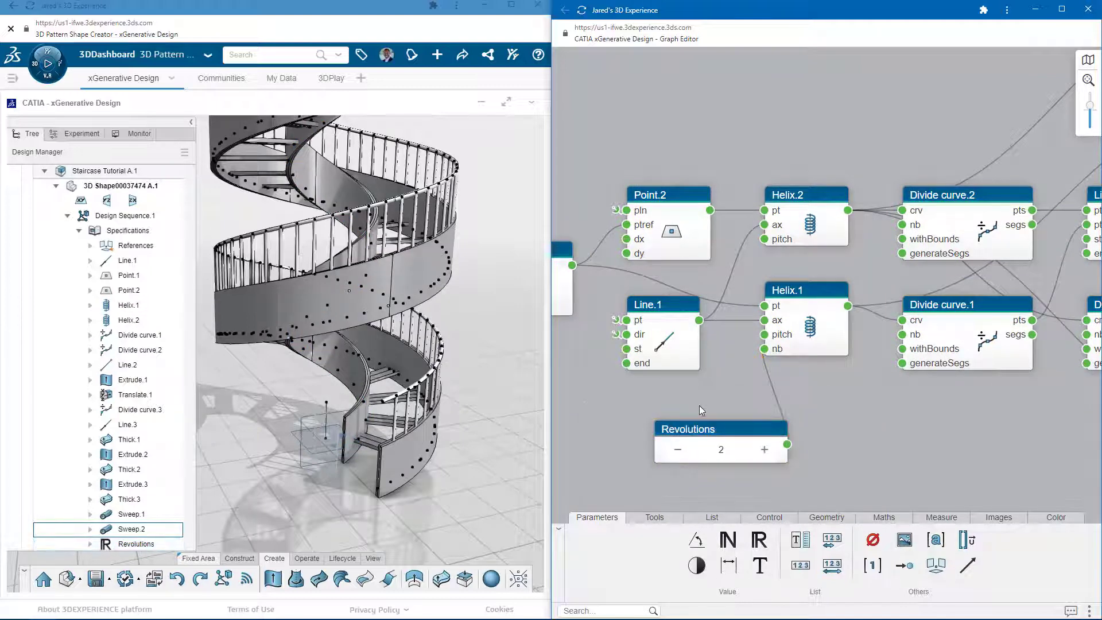
pyautogui.moveTo(709, 430); pyautogui.dragTo(619, 396)
pyautogui.click(738, 411)
# Expose the nb input on Helix.2 and connect the Revolutions parameter to it
pyautogui.click(795, 196)
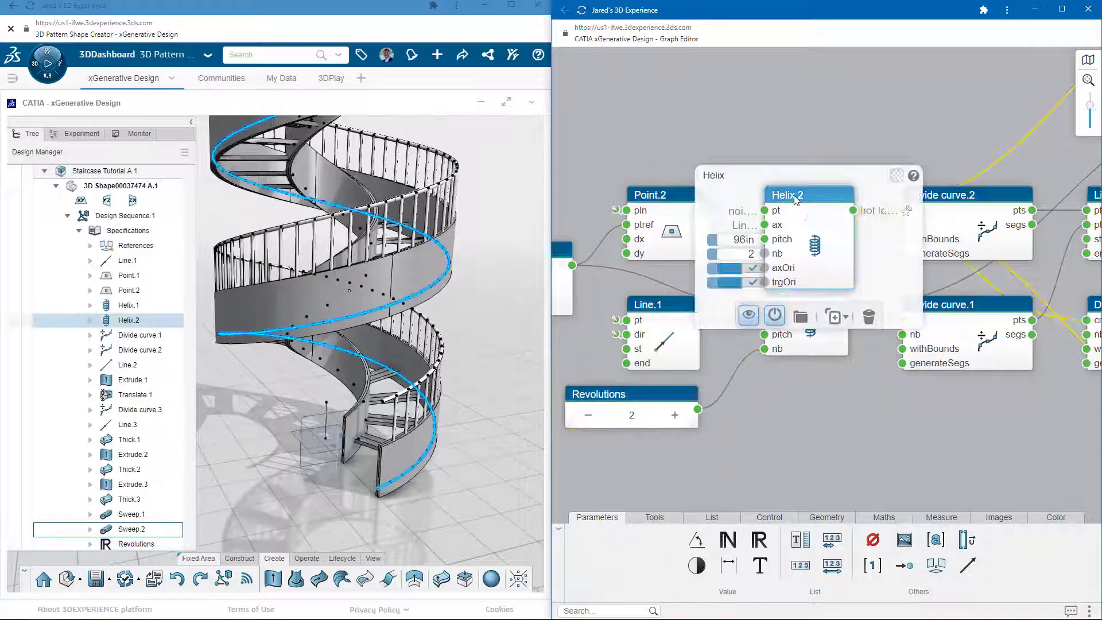
pyautogui.click(754, 374)
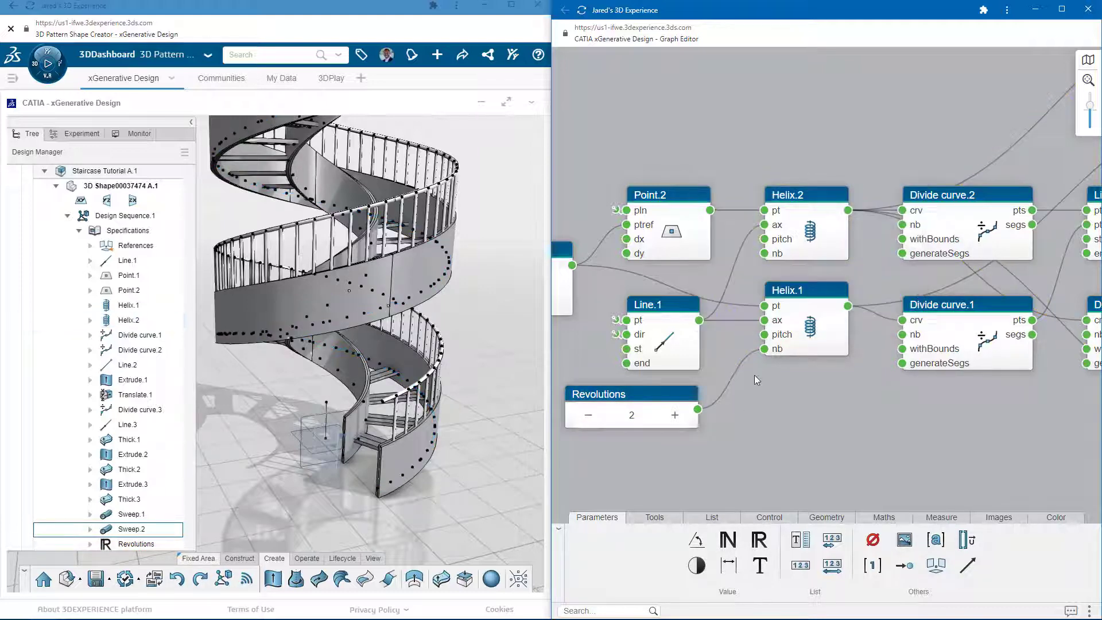
pyautogui.click(698, 410)
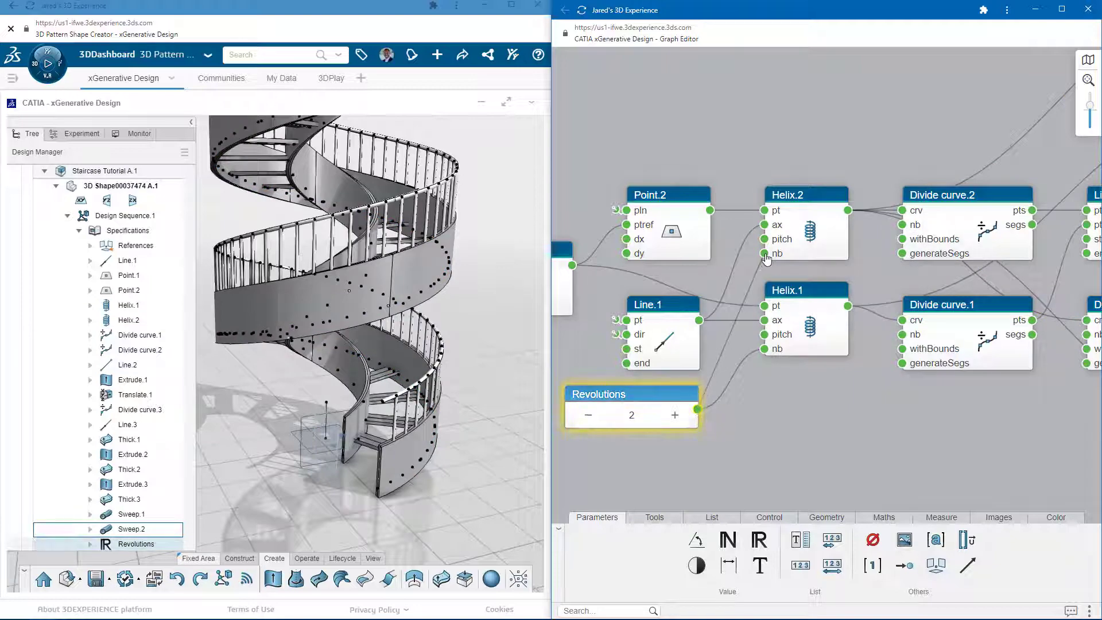
pyautogui.moveTo(766, 258); pyautogui.dragTo(764, 254)
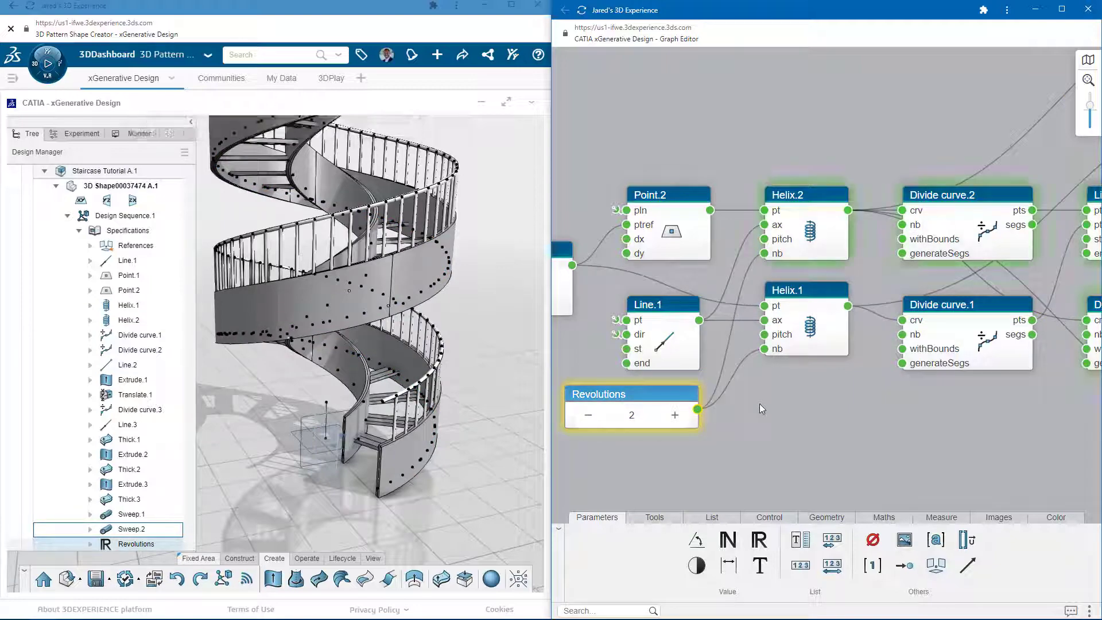
# Give the Revolutions parameter a slider ranging from a minimum of 0.75 to a maximum of 4
pyautogui.click(653, 393)
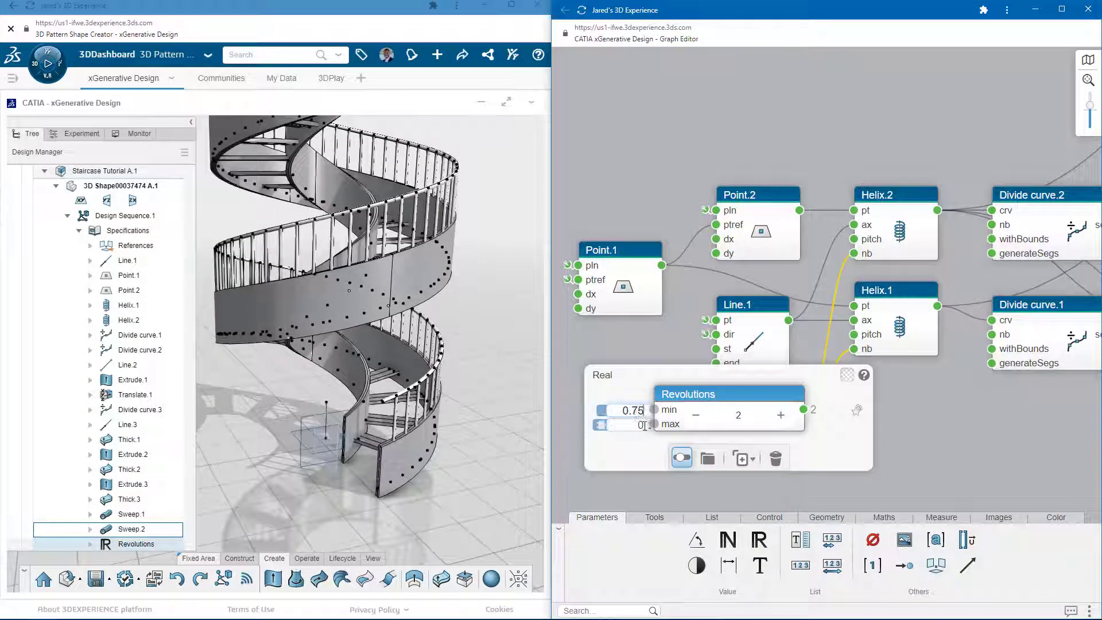
pyautogui.doubleClick(645, 426)
pyautogui.write('4')
pyautogui.click(666, 486)
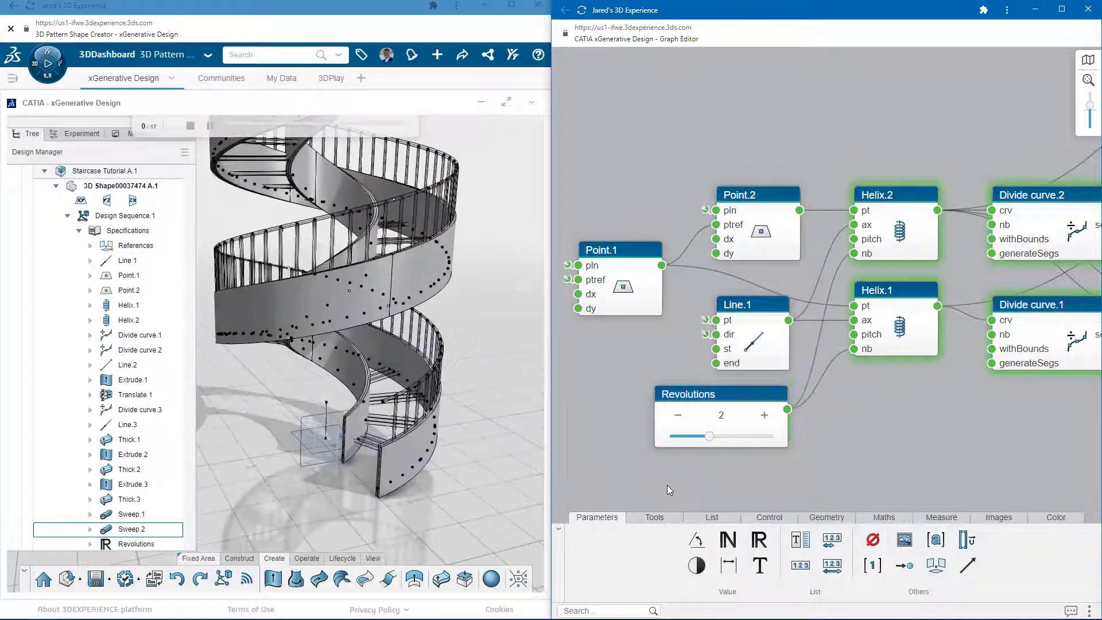
# Extract Line.3's end length as a parameter node named Rail Height and also connect it to Translate.1's z input
pyautogui.scroll(-3, 902, 375)
pyautogui.moveTo(902, 375); pyautogui.dragTo(783, 385, button='middle')
pyautogui.moveTo(922, 398); pyautogui.dragTo(760, 393)
pyautogui.click(1027, 333)
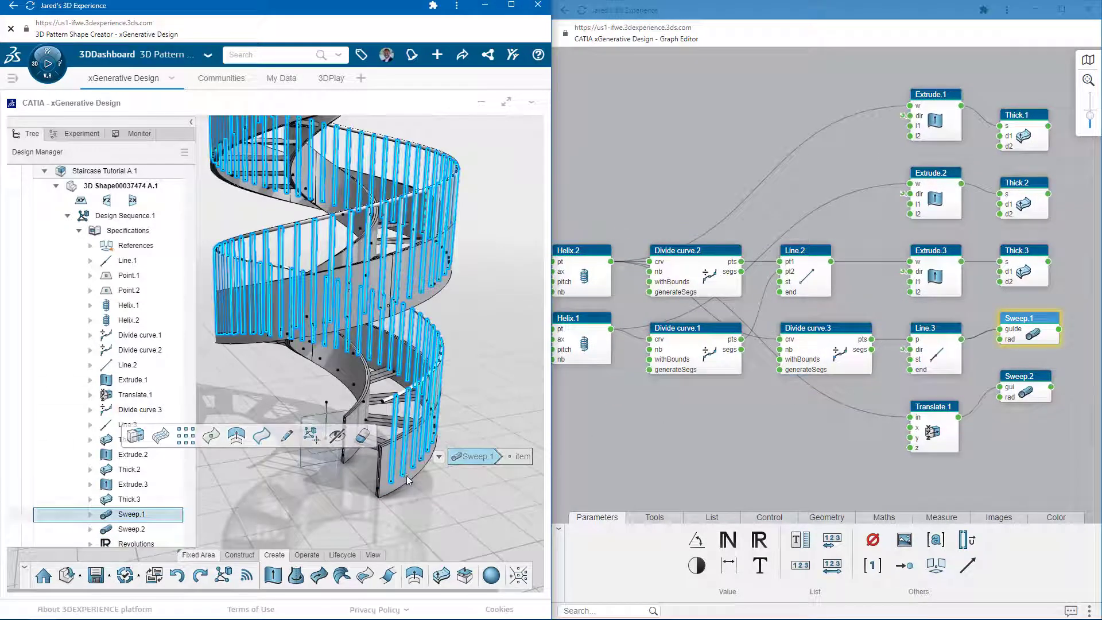
pyautogui.click(925, 338)
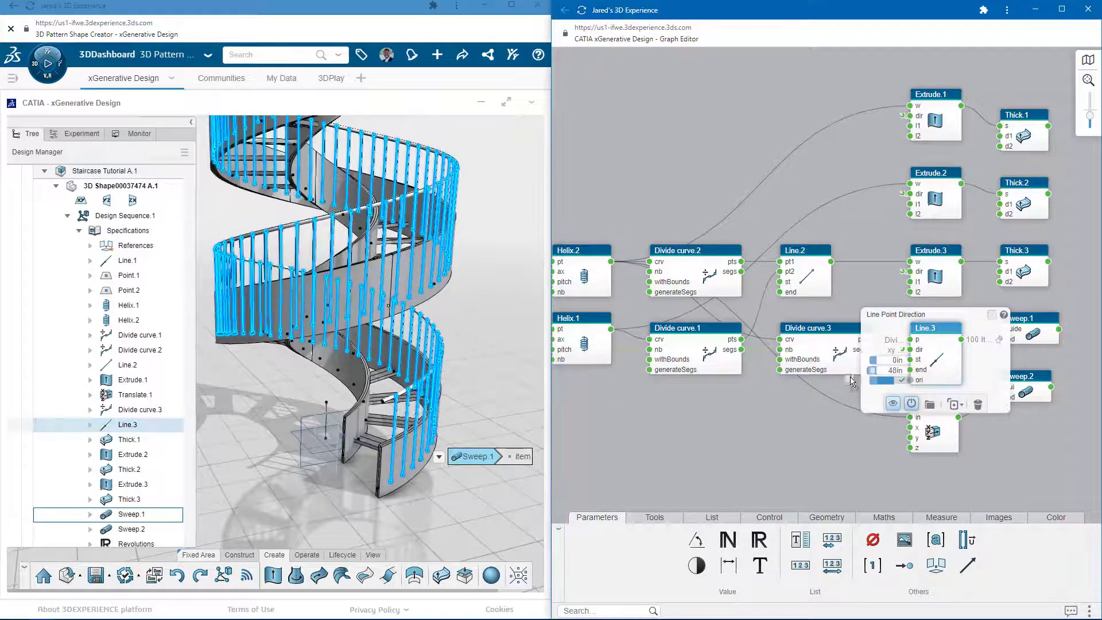
pyautogui.moveTo(839, 386); pyautogui.dragTo(733, 446)
pyautogui.doubleClick(737, 446)
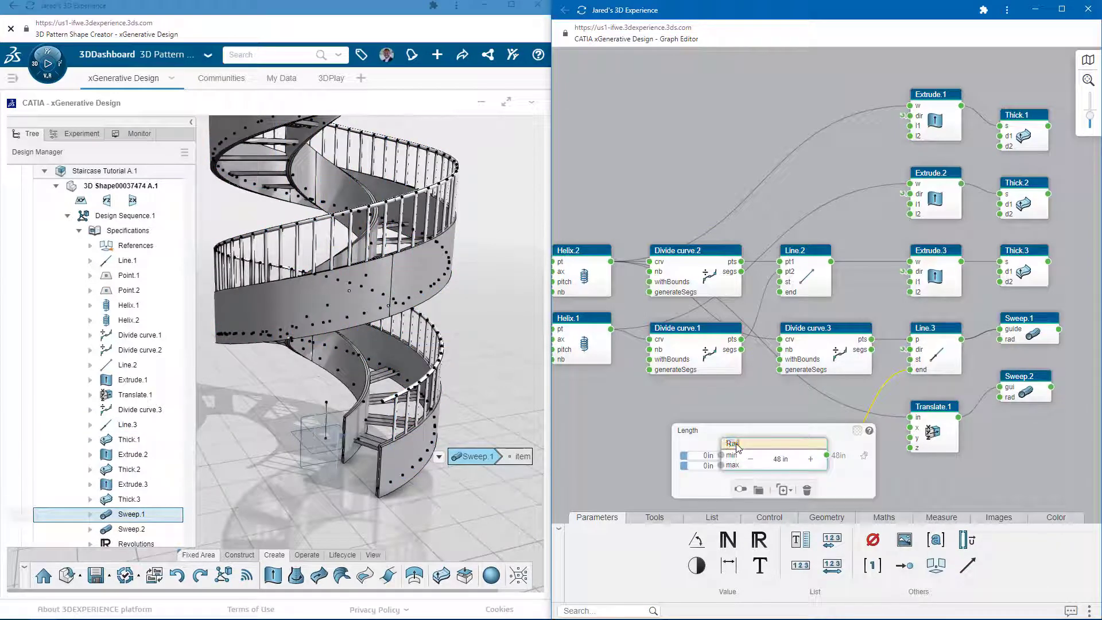
pyautogui.press('Return')
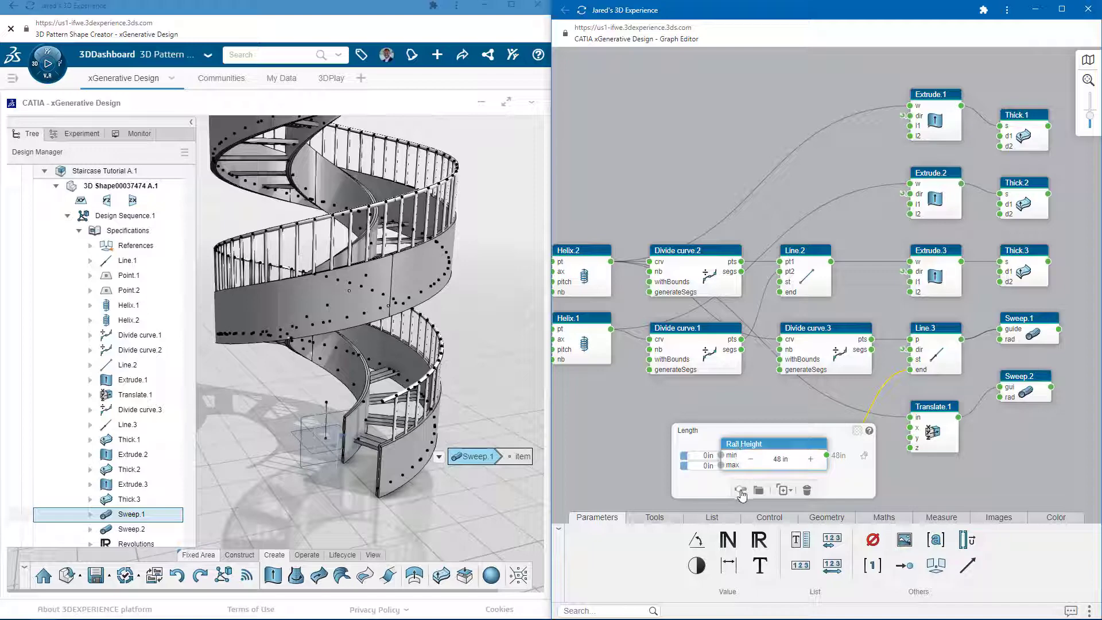
pyautogui.click(741, 416)
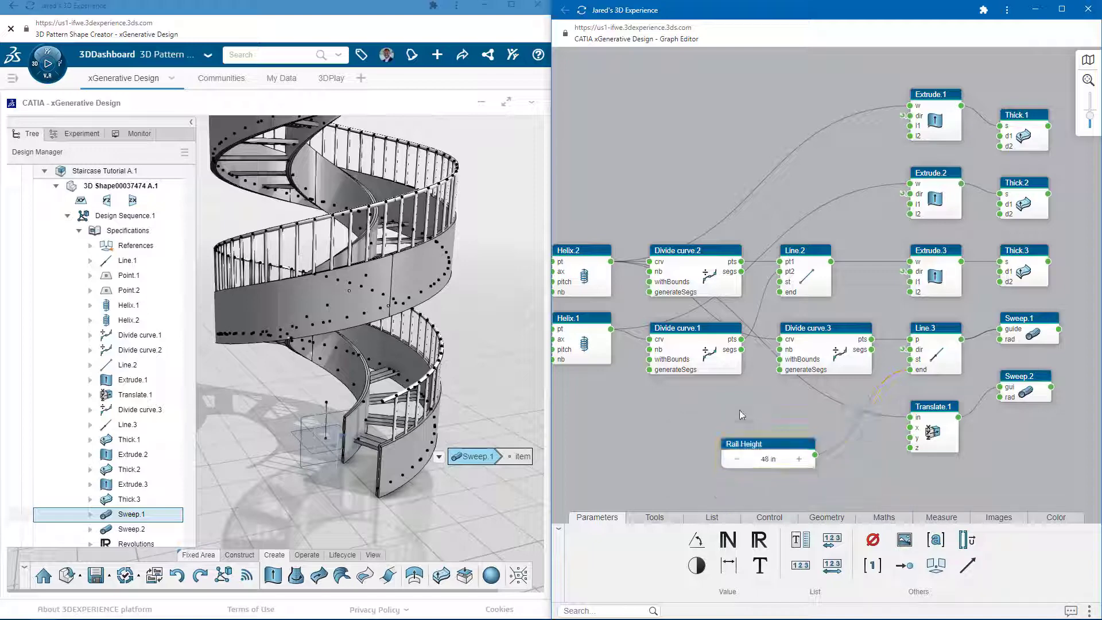
pyautogui.click(920, 408)
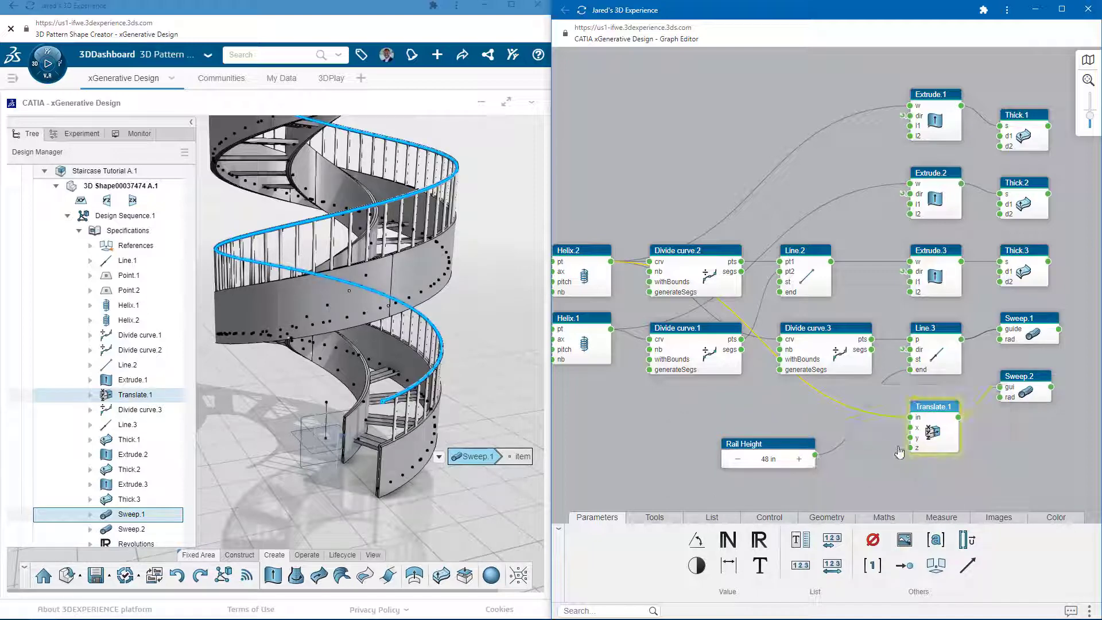
pyautogui.click(863, 467)
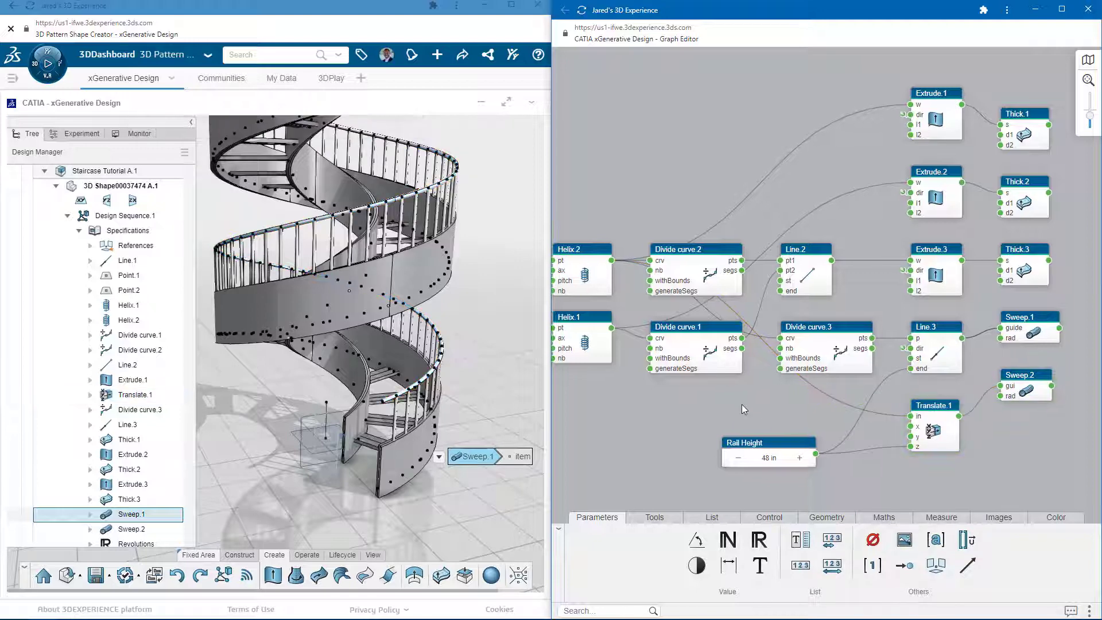
# Extract Helix.1's pitch input as a separate parameter node and rename it Clearance
pyautogui.moveTo(746, 404); pyautogui.dragTo(882, 400)
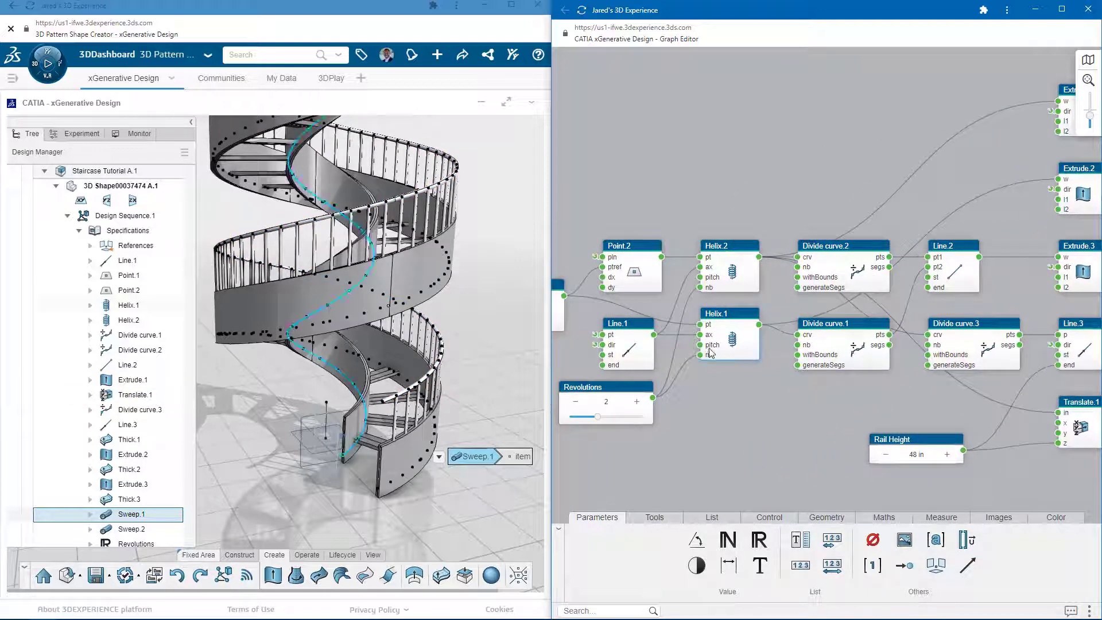
pyautogui.click(717, 323)
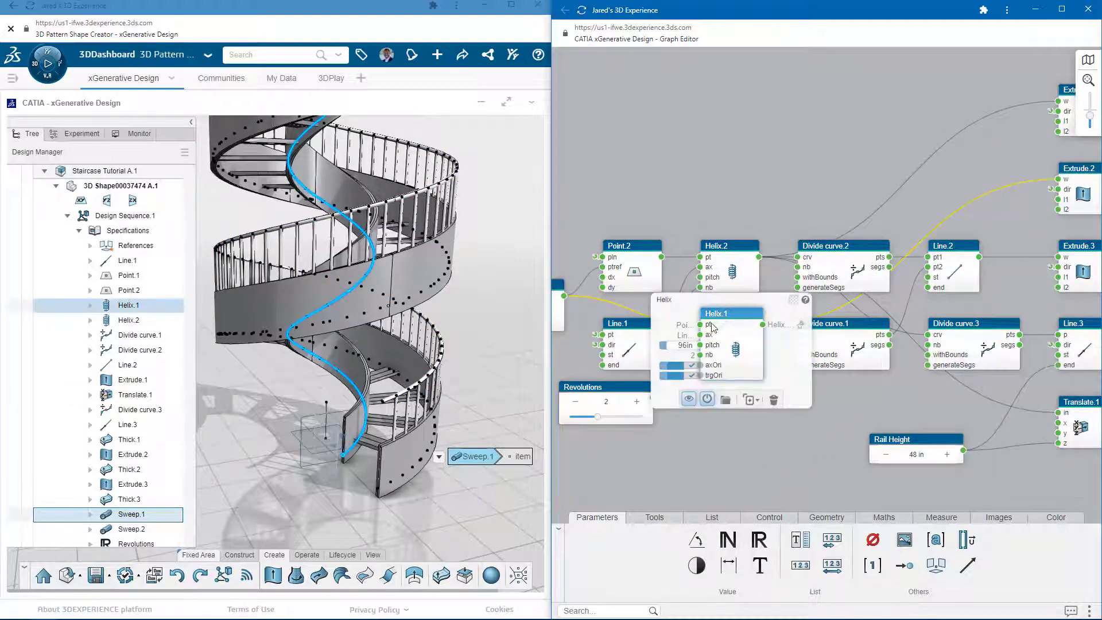
pyautogui.moveTo(595, 444); pyautogui.dragTo(595, 446)
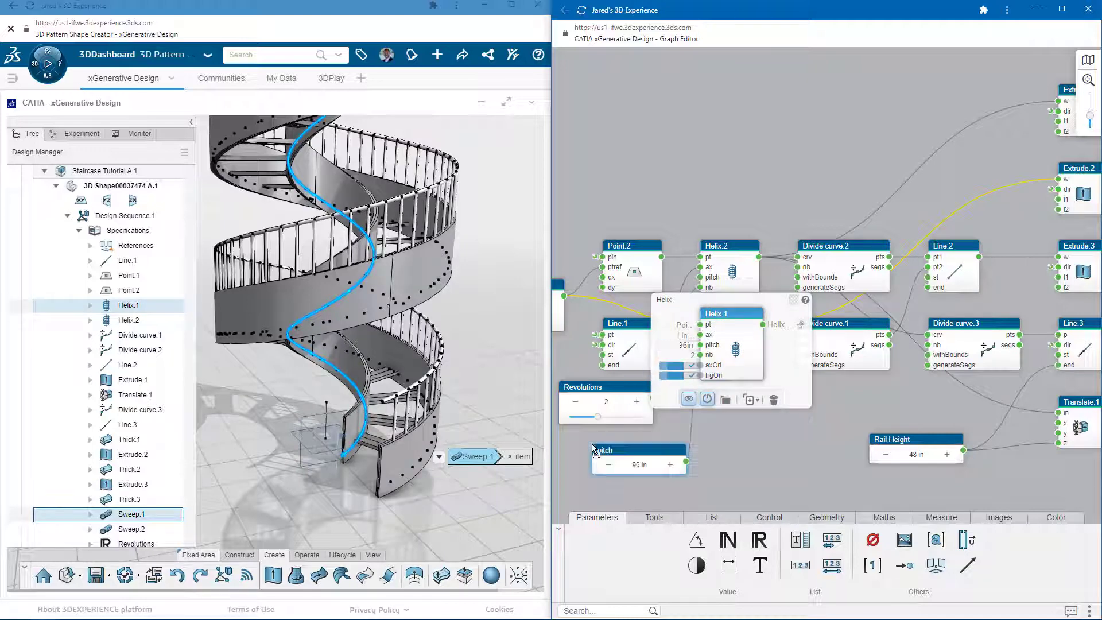
pyautogui.click(607, 450)
pyautogui.doubleClick(644, 452)
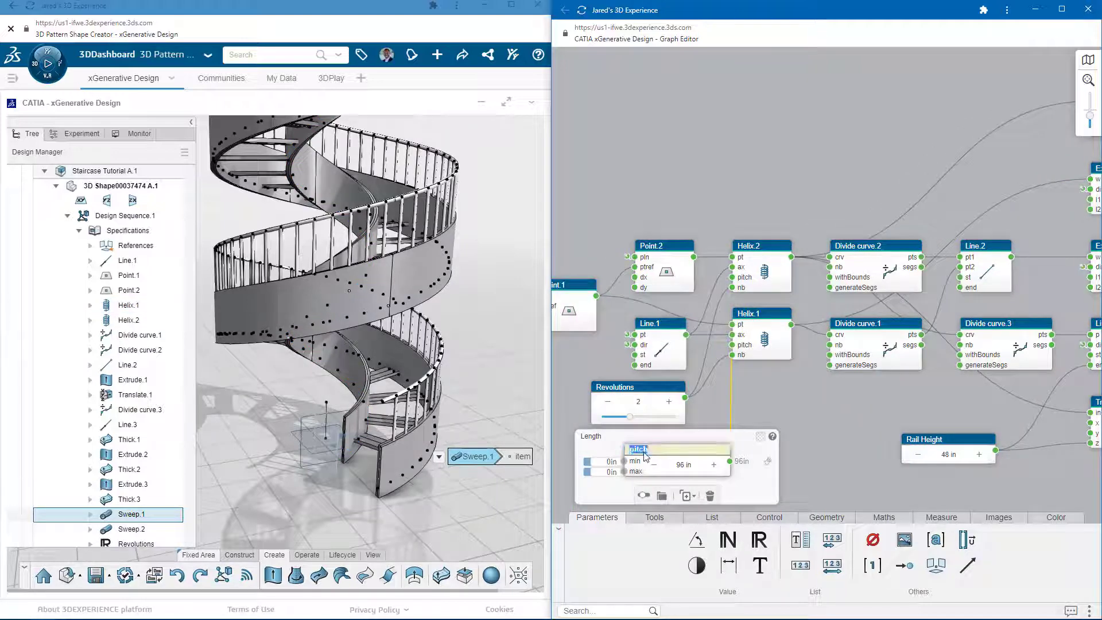
pyautogui.write('Clearance')
pyautogui.press('Return')
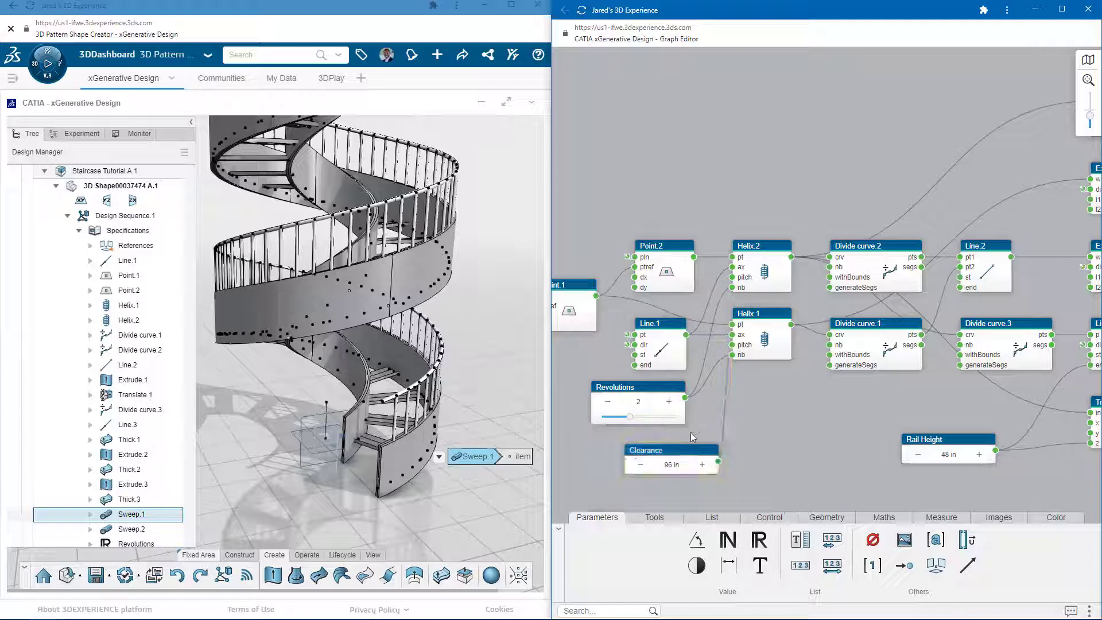
# Align the Clearance node below Revolutions and connect it to Helix.2's pitch input
pyautogui.click(647, 448)
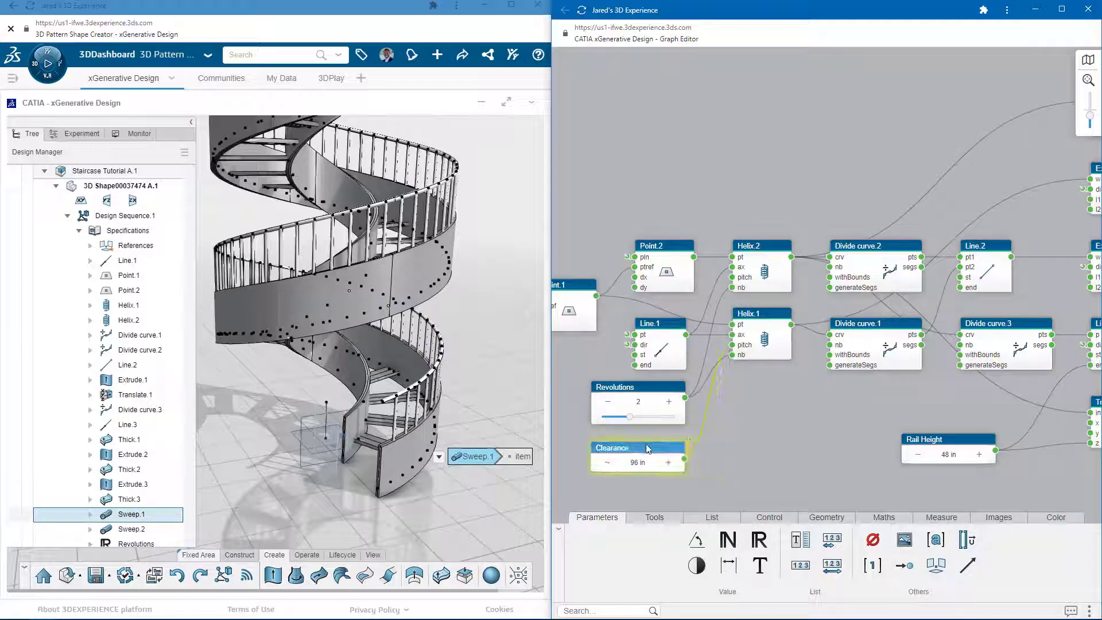
pyautogui.click(723, 435)
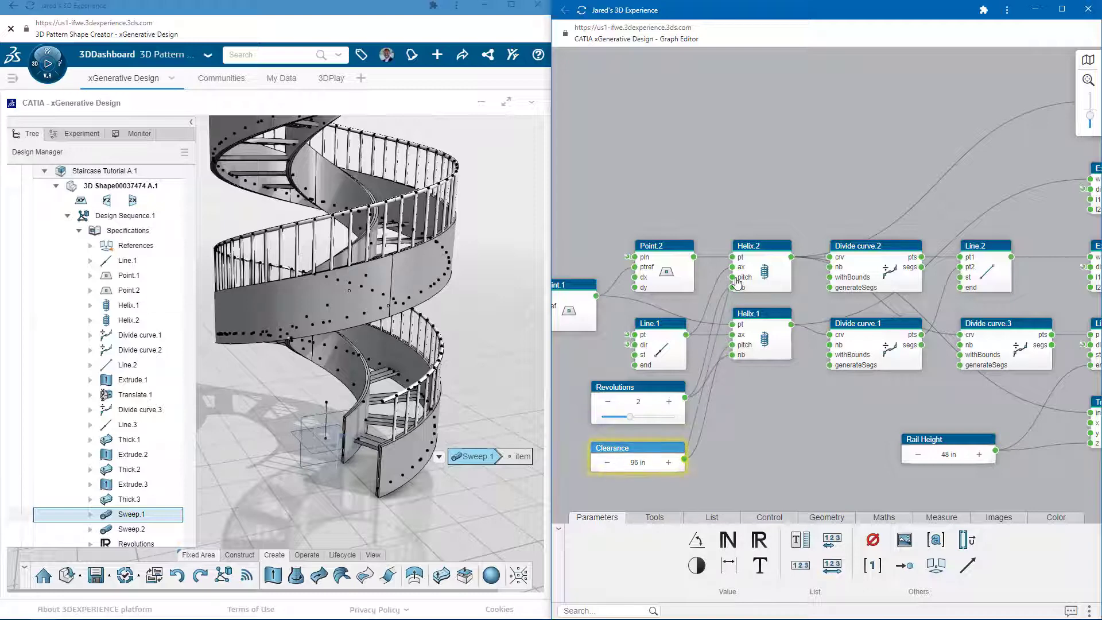
pyautogui.click(784, 425)
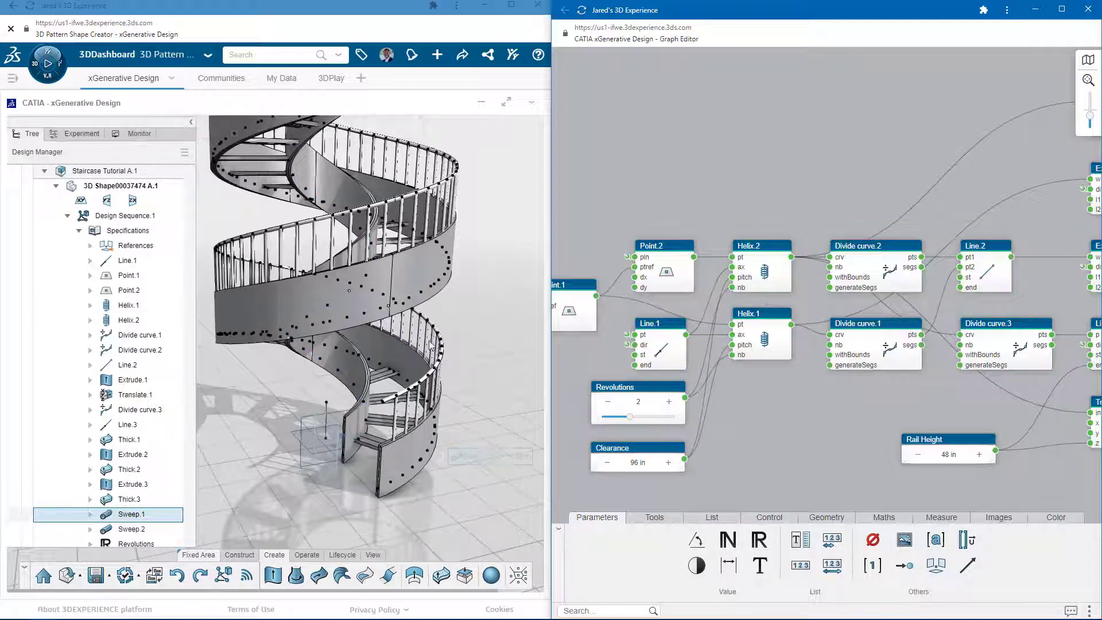
# Bring up the experiment parameters beside the staircase and adjust Revolutions down to 1.14
pyautogui.click(82, 135)
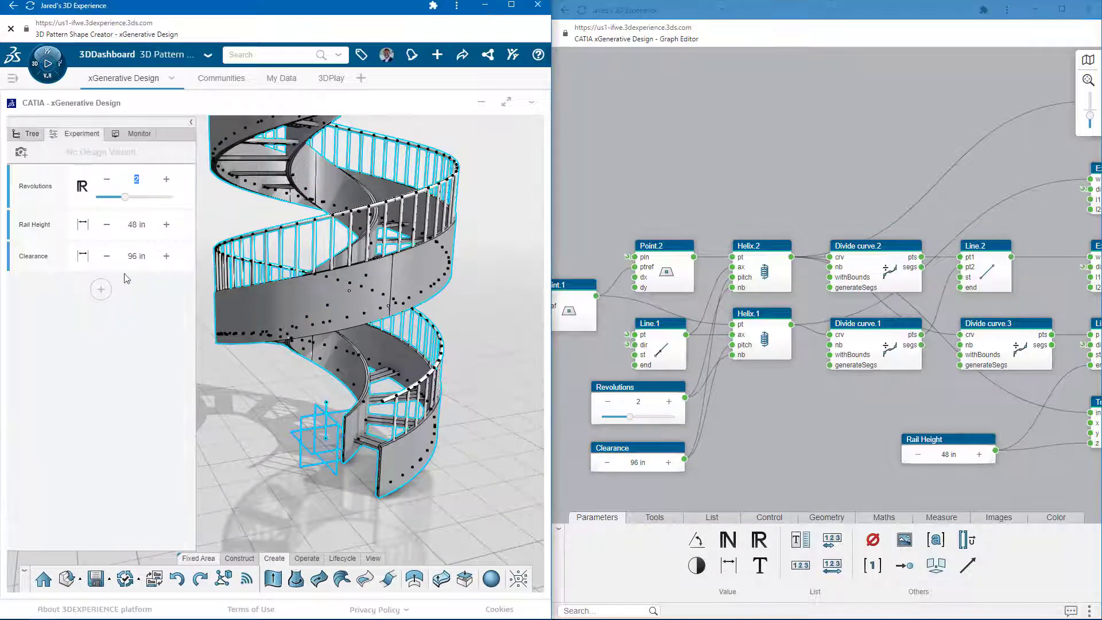
pyautogui.click(166, 179)
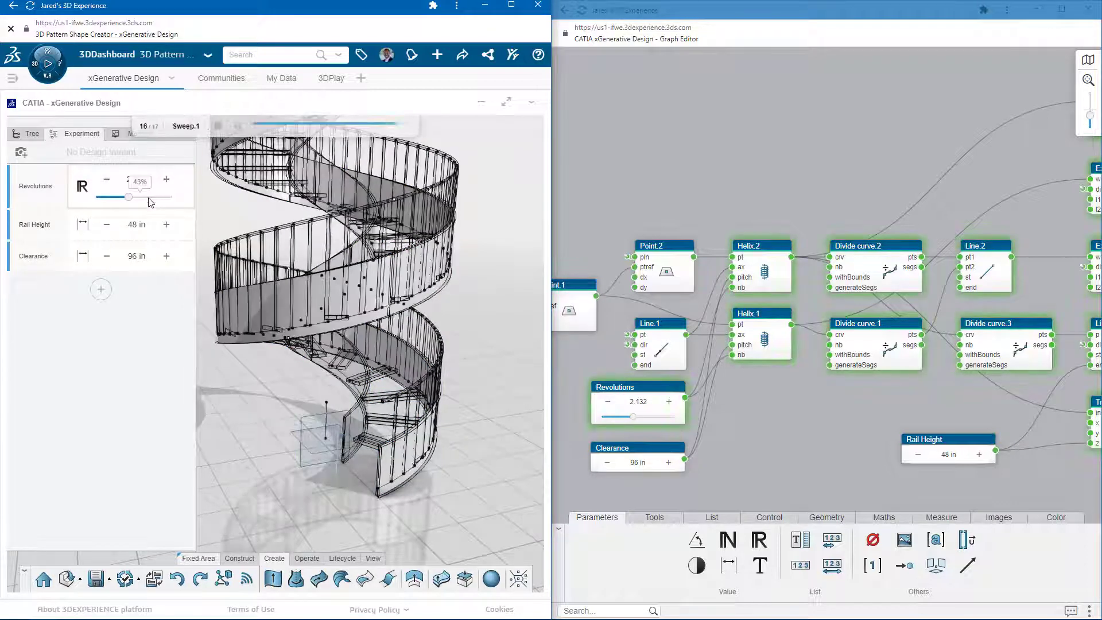
pyautogui.moveTo(132, 205)
pyautogui.moveTo(129, 201); pyautogui.dragTo(109, 201)
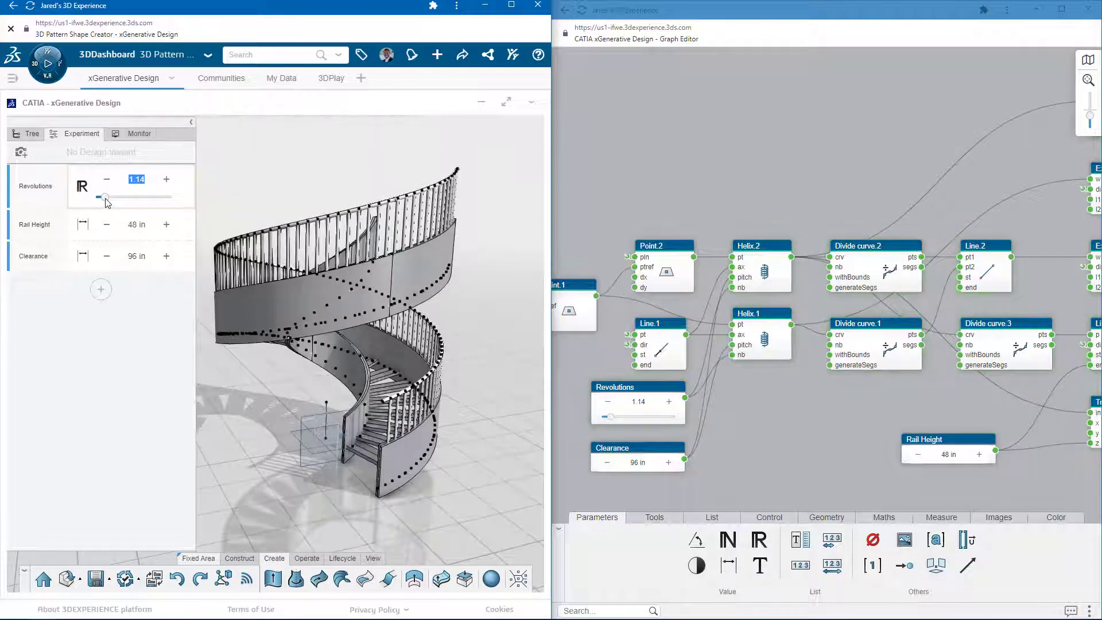
# Set the Clearance parameter to 80 in
pyautogui.click(136, 257)
pyautogui.write('80')
pyautogui.press('Return')
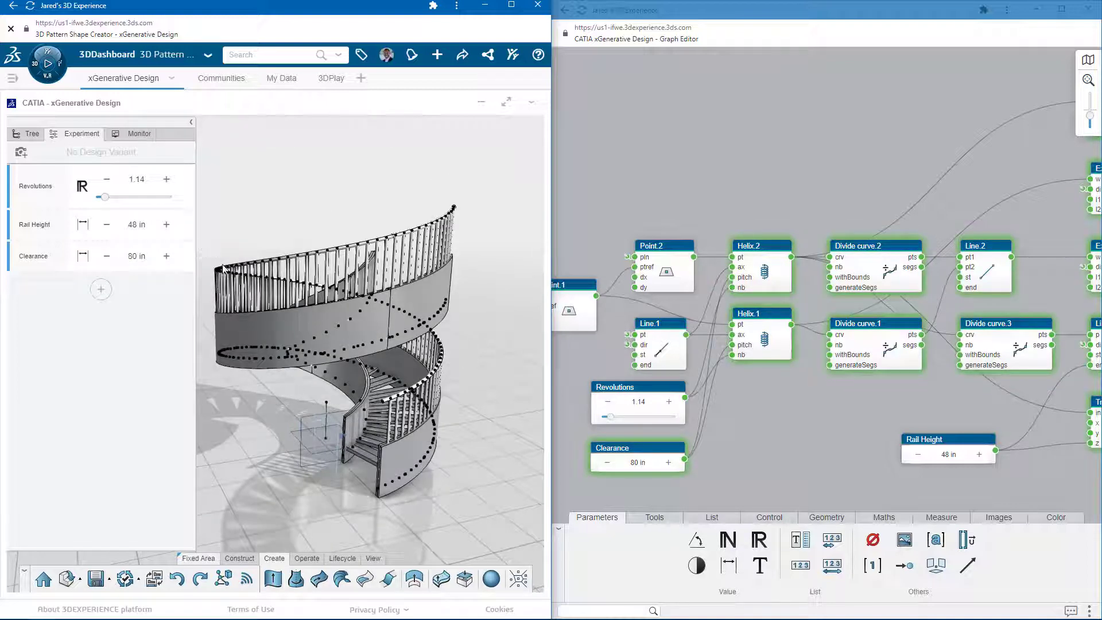
# Extract Divide curve.1's nb input as a parameter node below Clearance and connect it to Divide curve.2's nb input as well
pyautogui.scroll(5, 388, 460)
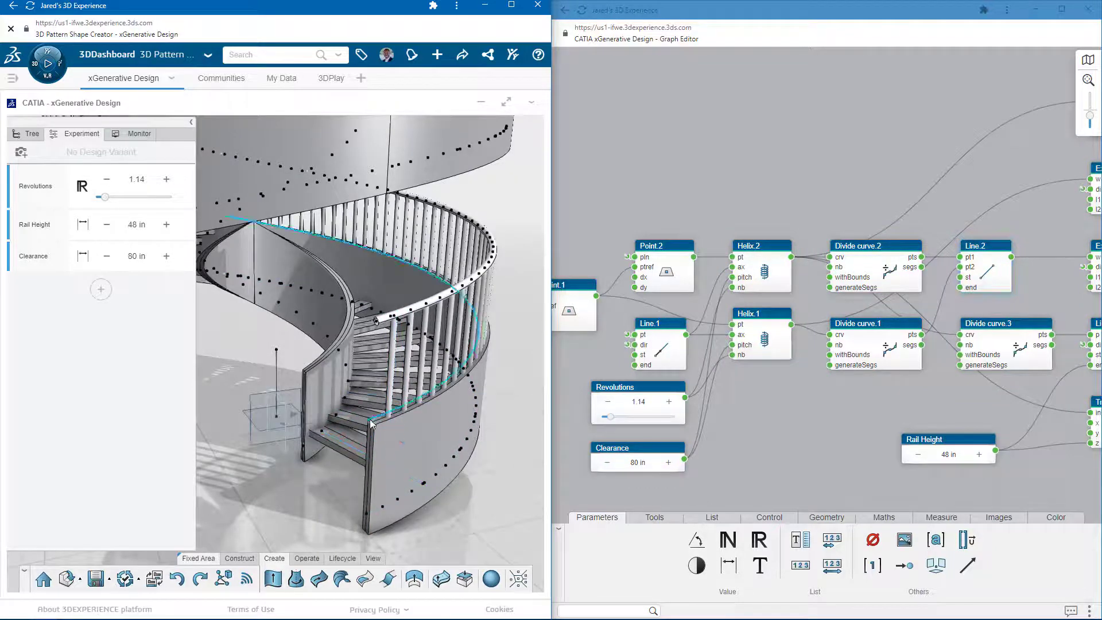
pyautogui.click(805, 398)
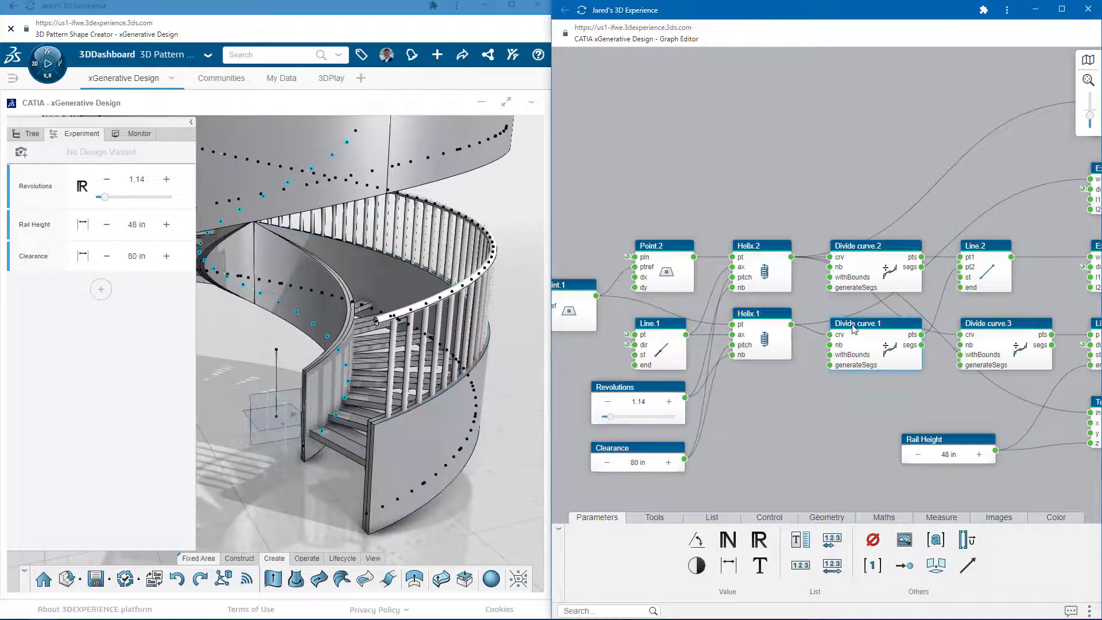
pyautogui.moveTo(854, 328)
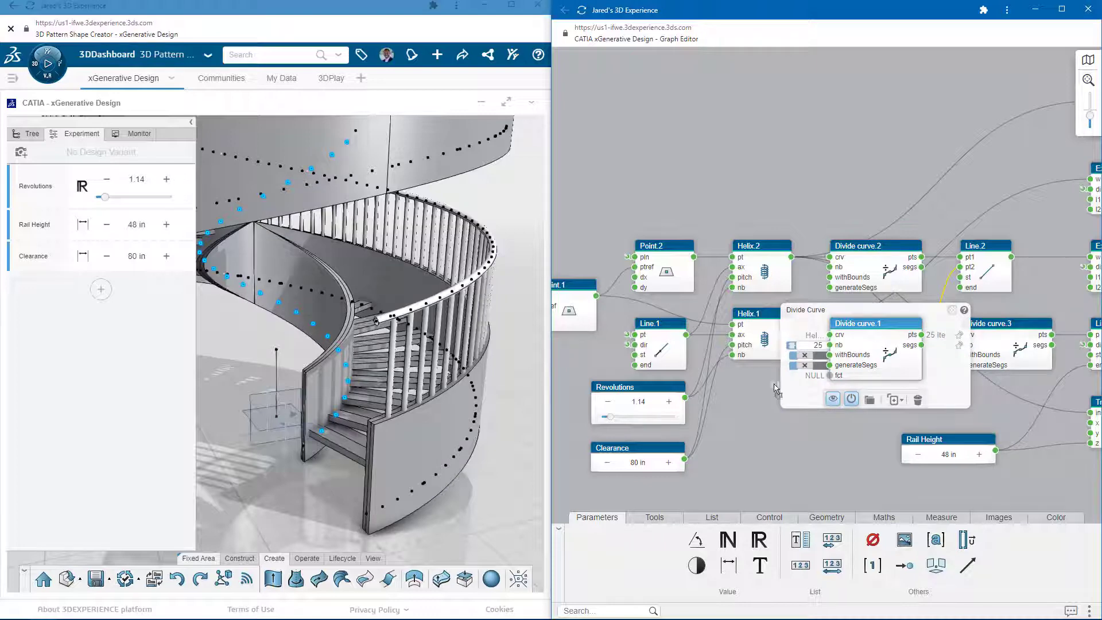
pyautogui.moveTo(636, 491); pyautogui.dragTo(637, 491)
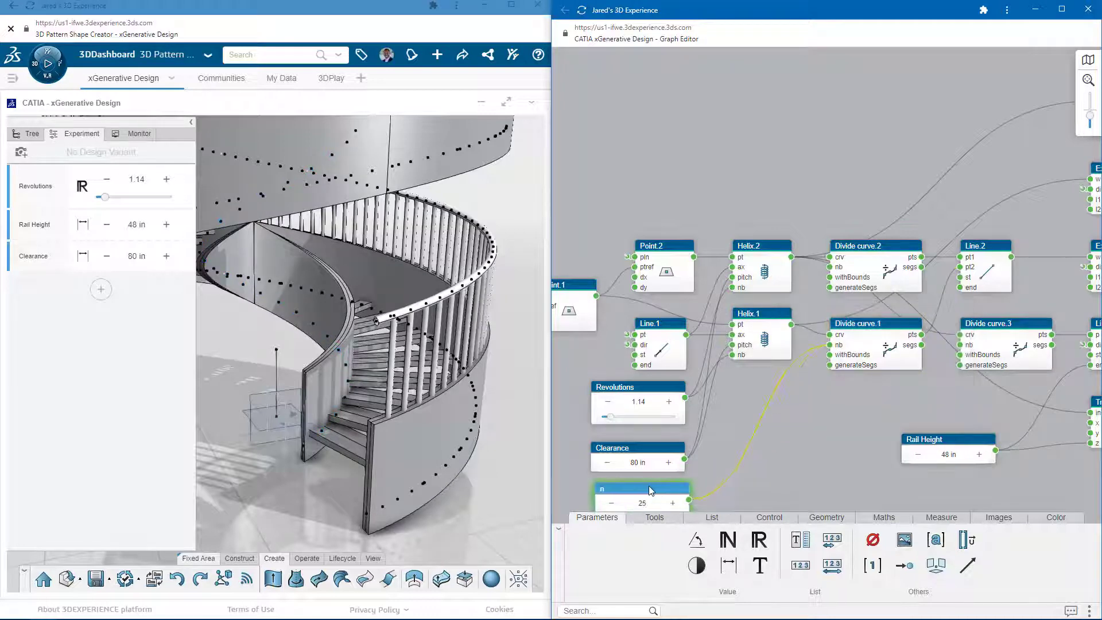
pyautogui.moveTo(766, 466); pyautogui.dragTo(766, 401)
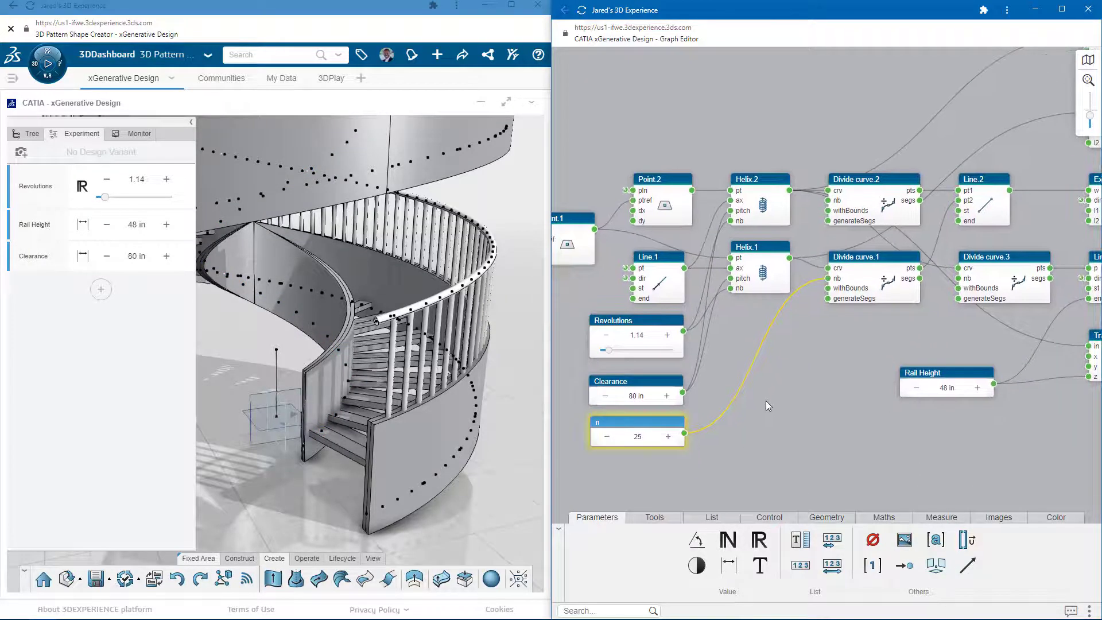
pyautogui.moveTo(854, 183)
pyautogui.moveTo(806, 245); pyautogui.dragTo(828, 201)
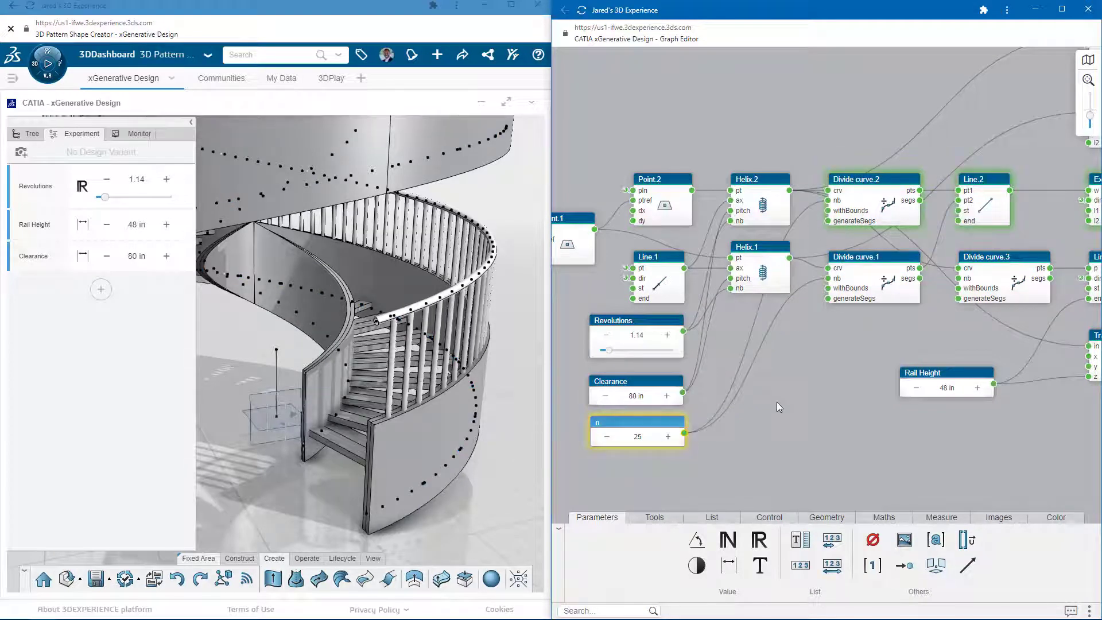
# Add a Multiply node beside Clearance and connect Revolutions to its a input and n to its b input
pyautogui.click(623, 610)
pyautogui.write('multip')
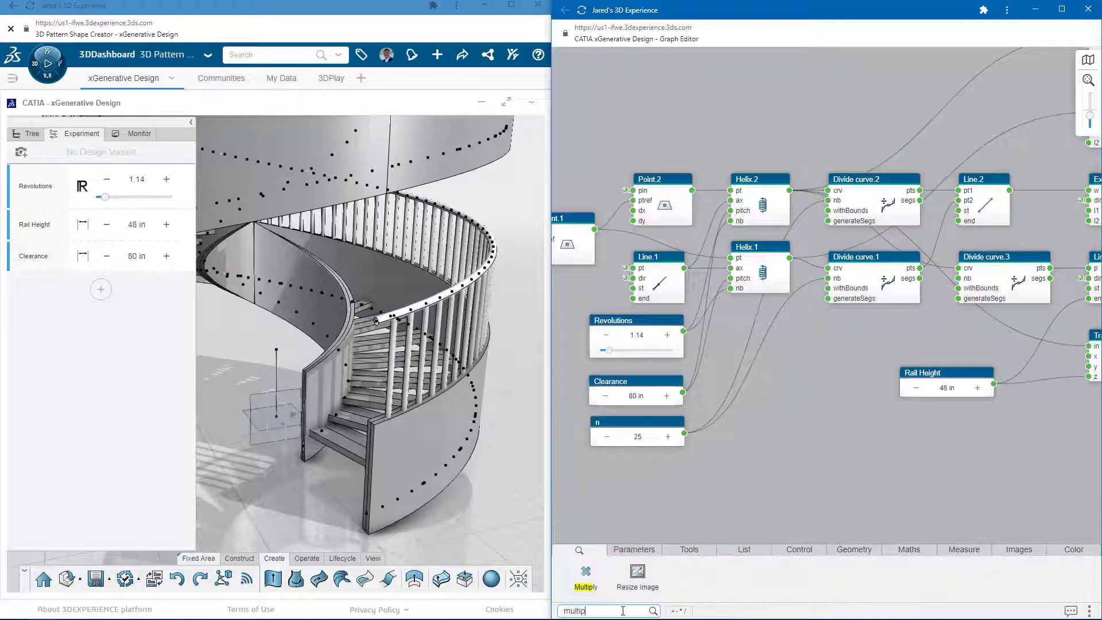
pyautogui.moveTo(587, 579); pyautogui.dragTo(645, 529)
pyautogui.click(778, 407)
pyautogui.click(735, 416)
pyautogui.click(765, 398)
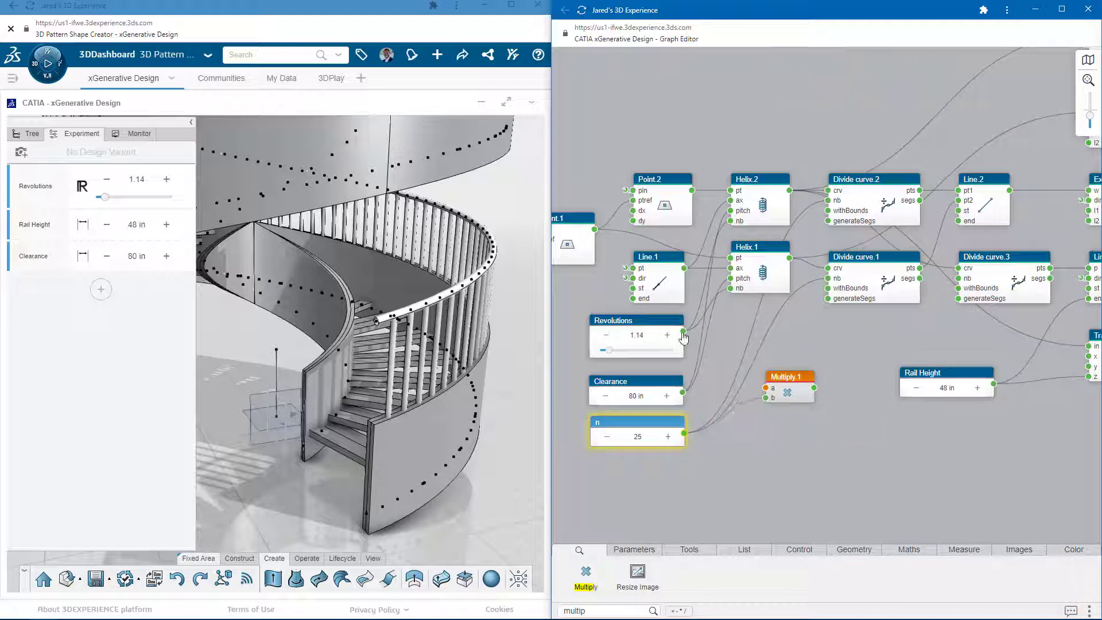
pyautogui.click(683, 332)
pyautogui.click(765, 389)
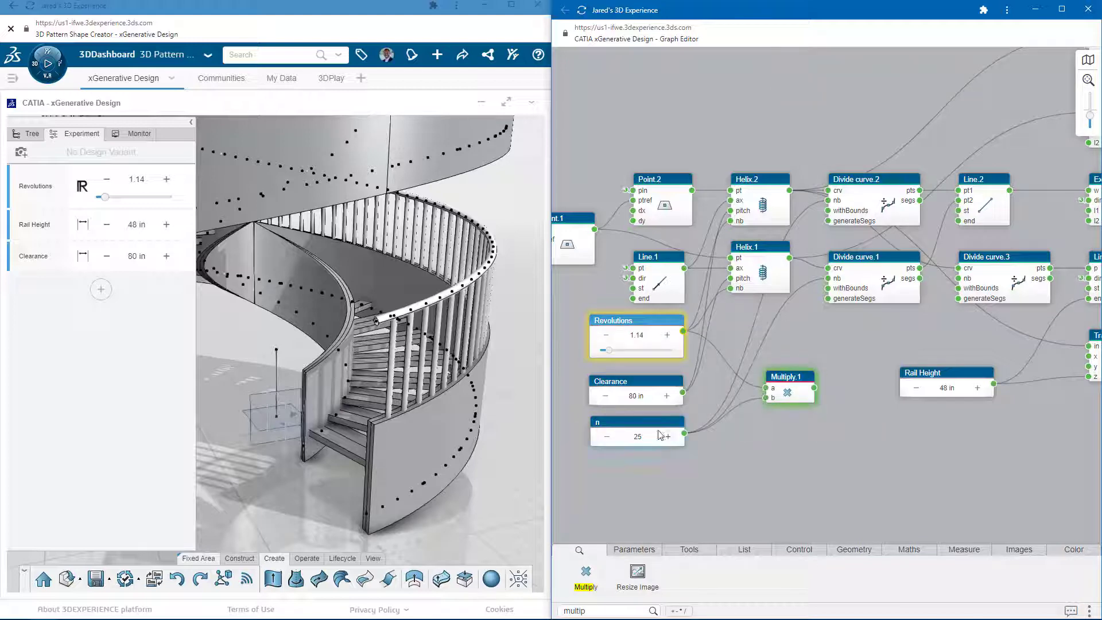
# Set n to 15 and connect the Multiply output to the nb inputs of Divide curve.1 and Divide curve.2
pyautogui.doubleClick(641, 437)
pyautogui.write('15')
pyautogui.press('Return')
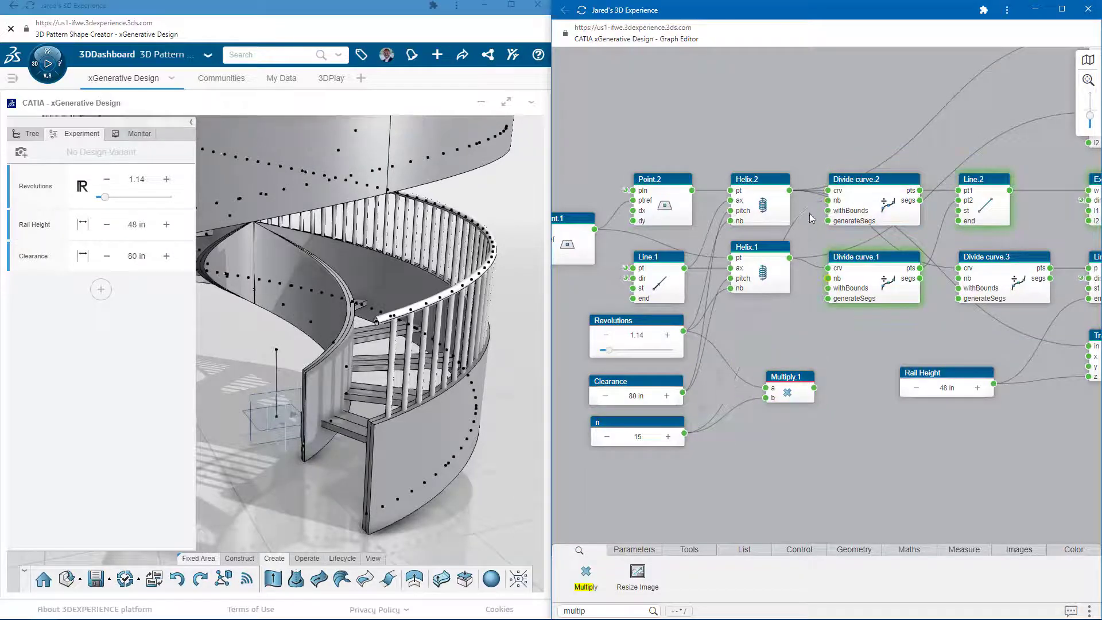
pyautogui.moveTo(823, 281); pyautogui.dragTo(827, 279)
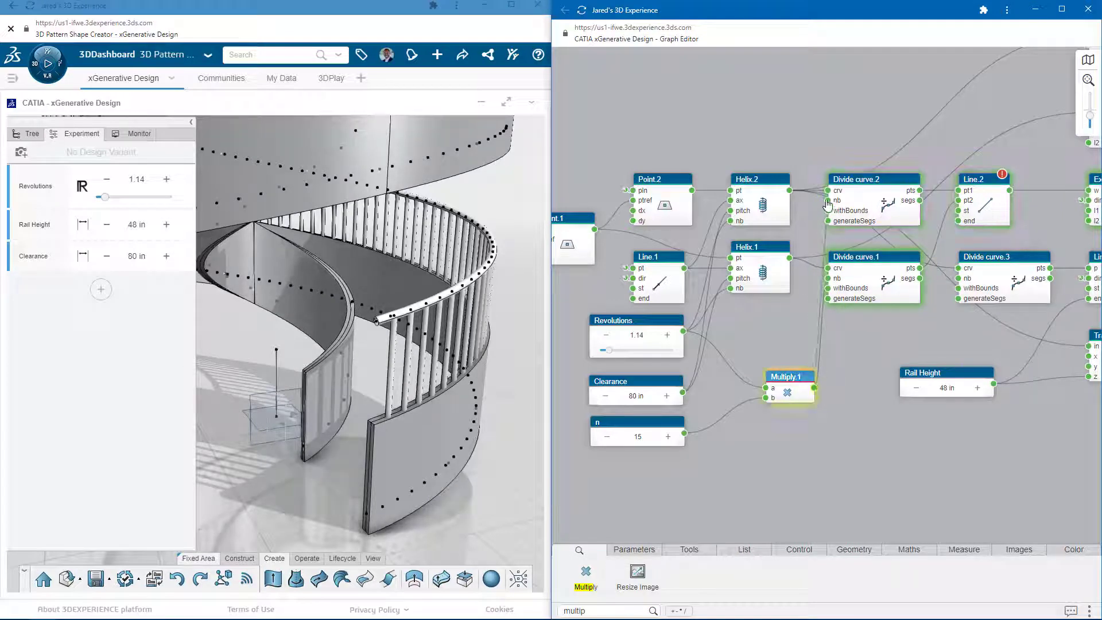
pyautogui.moveTo(827, 206); pyautogui.dragTo(826, 202)
# Rename the Multiply node Total Steps
pyautogui.doubleClick(789, 377)
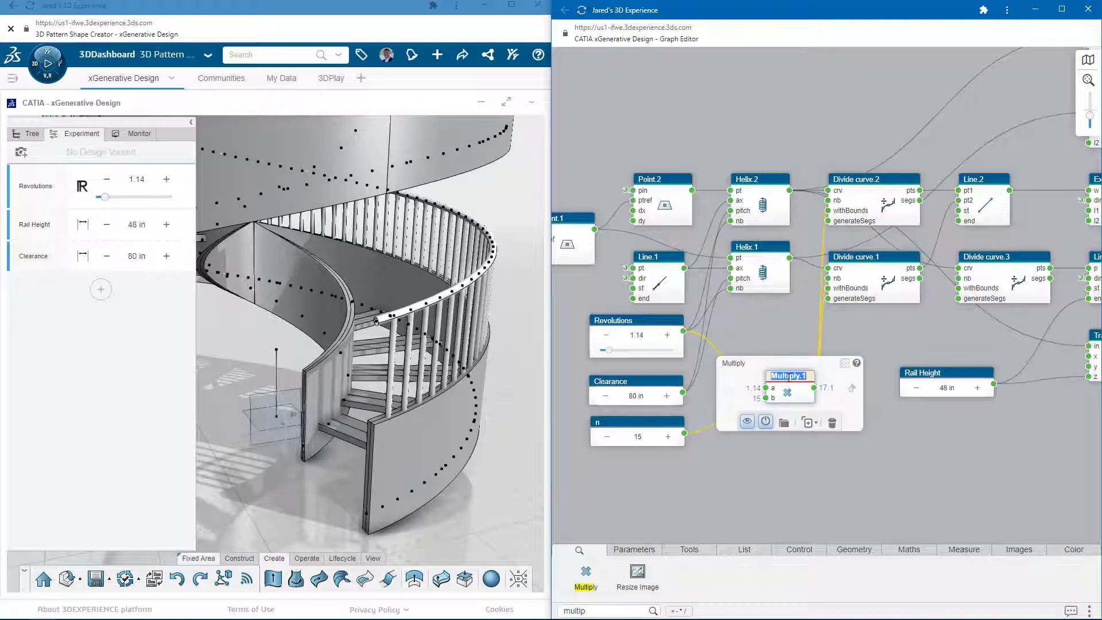
pyautogui.write('Total Steps')
pyautogui.press('Return')
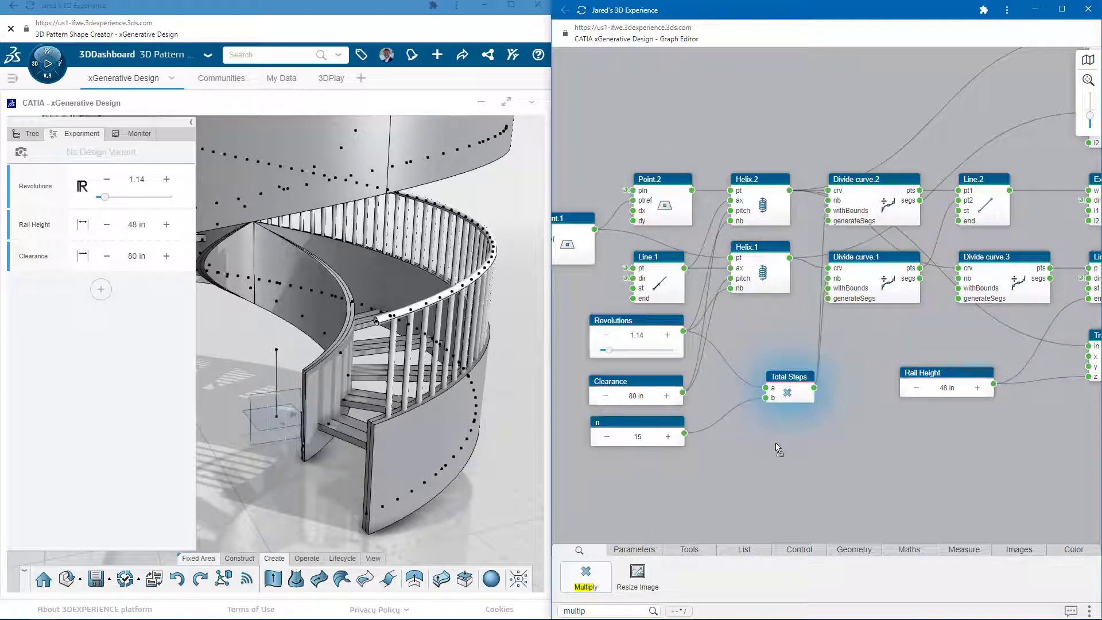
# Add a second Multiply node below Total Steps and an Integer node below n
pyautogui.moveTo(778, 449)
pyautogui.mouseDown()
pyautogui.moveTo(787, 440)
pyautogui.moveTo(778, 428)
pyautogui.mouseUp()
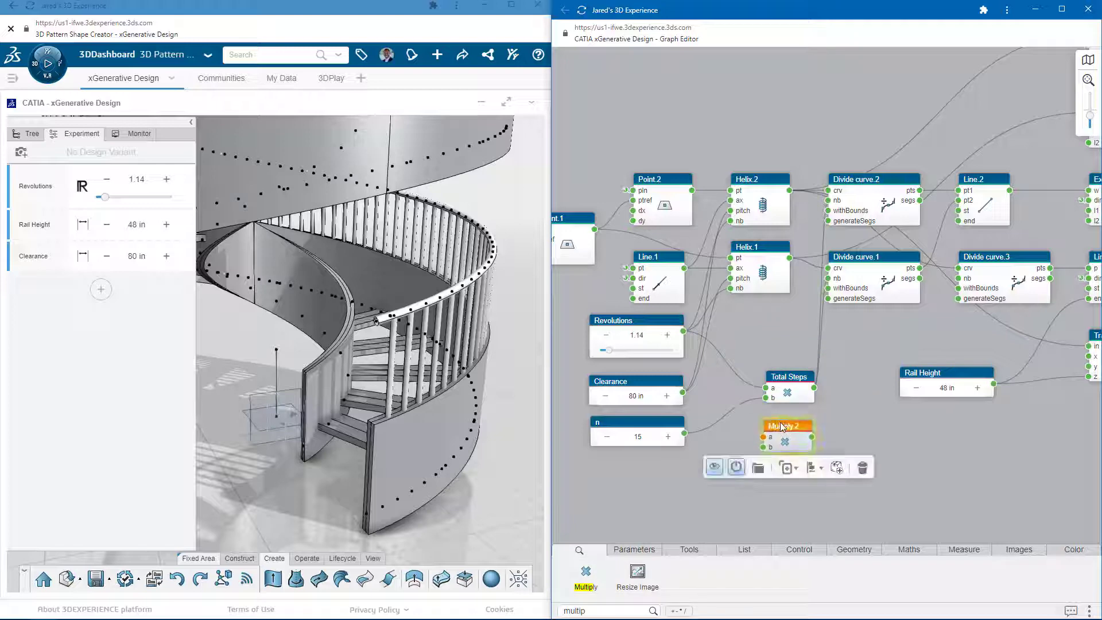
pyautogui.click(825, 406)
pyautogui.doubleClick(588, 610)
pyautogui.write('inte')
pyautogui.moveTo(586, 572); pyautogui.dragTo(638, 483)
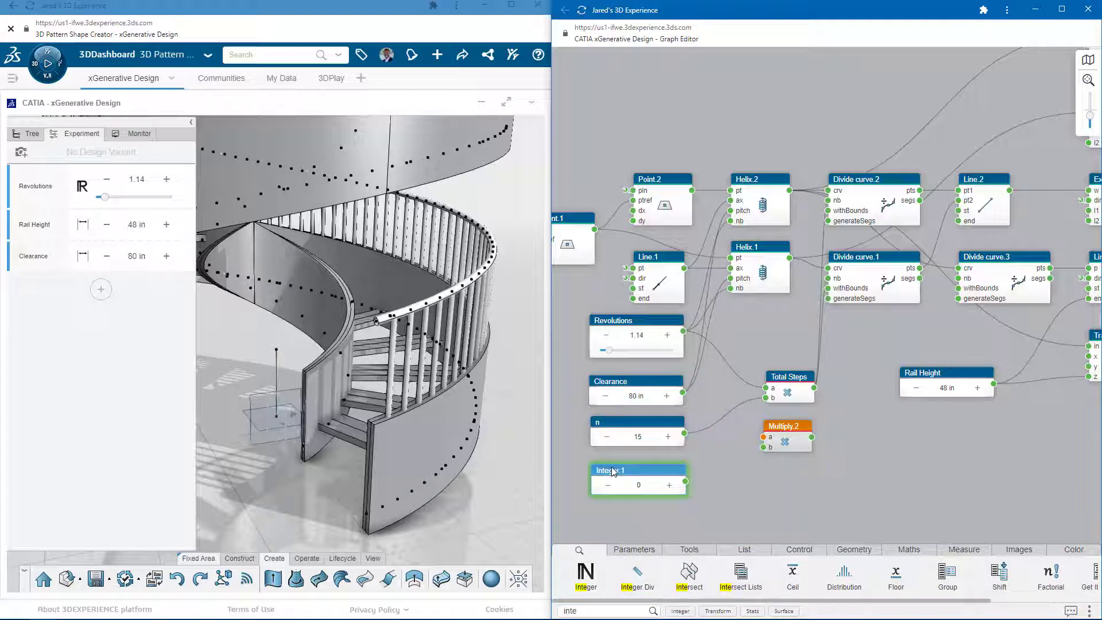
# Set the new Integer node to 20 and connect it to Multiply.2's b input, with Revolutions feeding the a input
pyautogui.click(639, 484)
pyautogui.write('20')
pyautogui.press('Return')
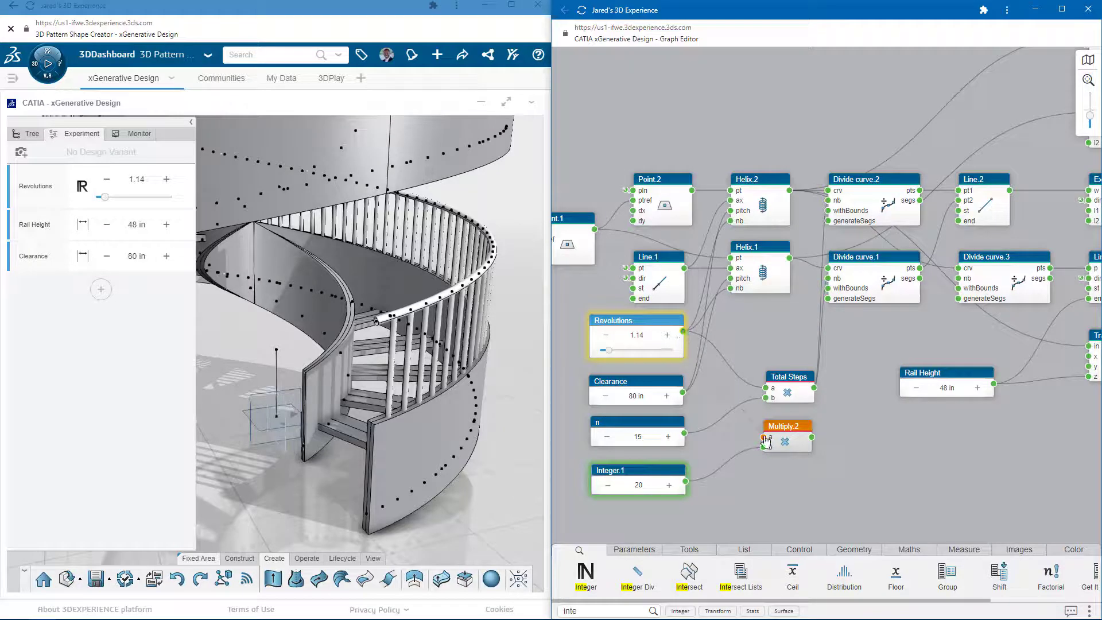
pyautogui.moveTo(766, 439); pyautogui.dragTo(766, 439)
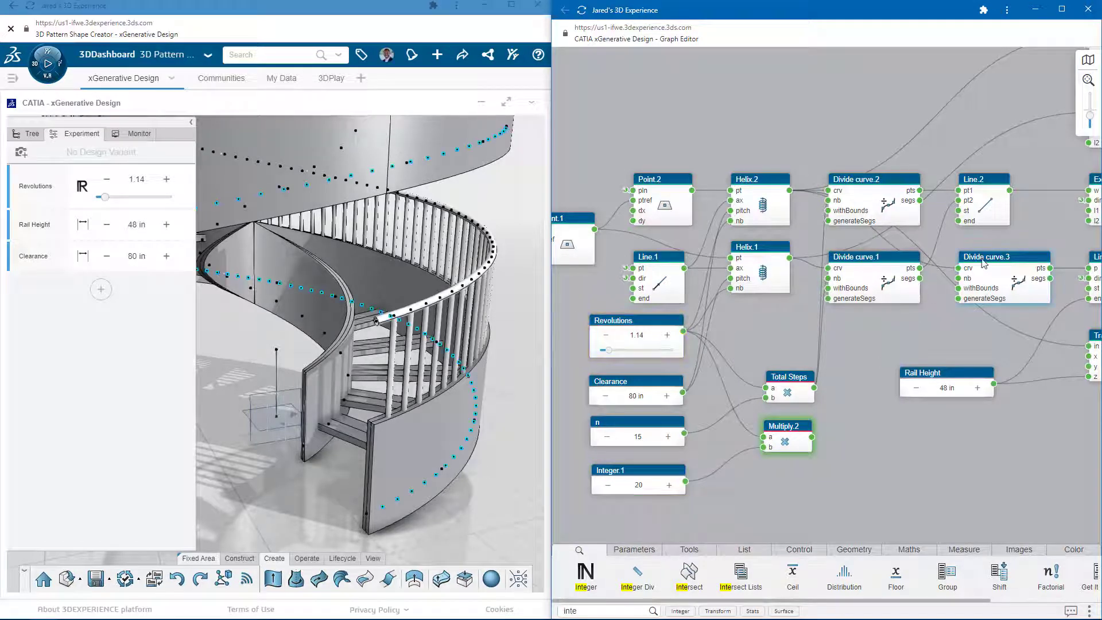
# Connect Multiply.2's output to Divide curve.3's nb input and set Integer.1 to 85
pyautogui.moveTo(984, 263)
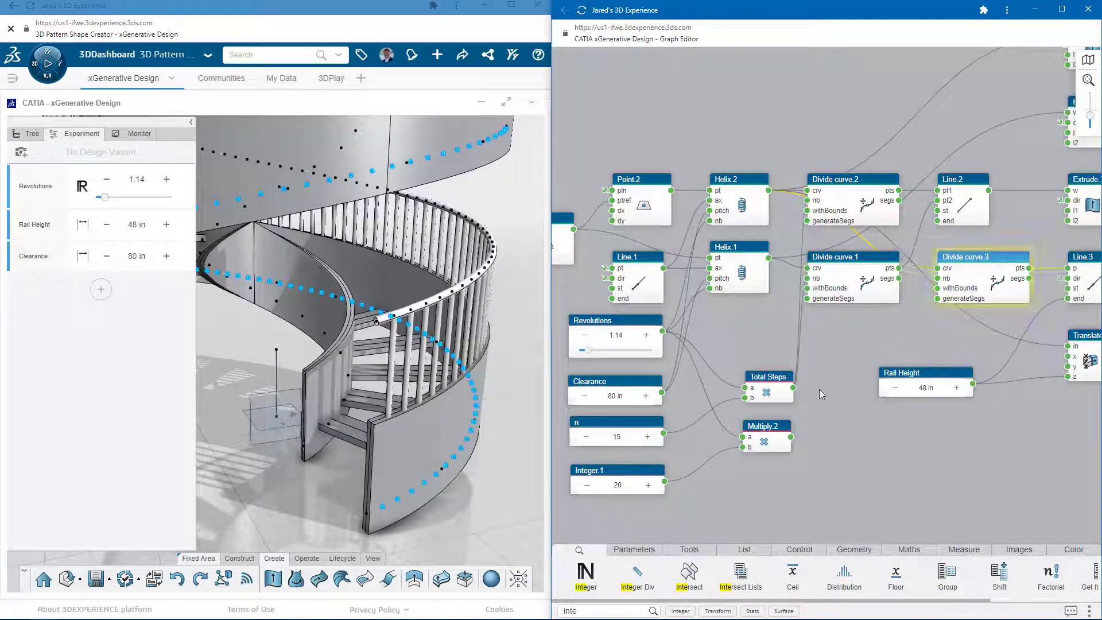
pyautogui.click(792, 439)
pyautogui.click(936, 279)
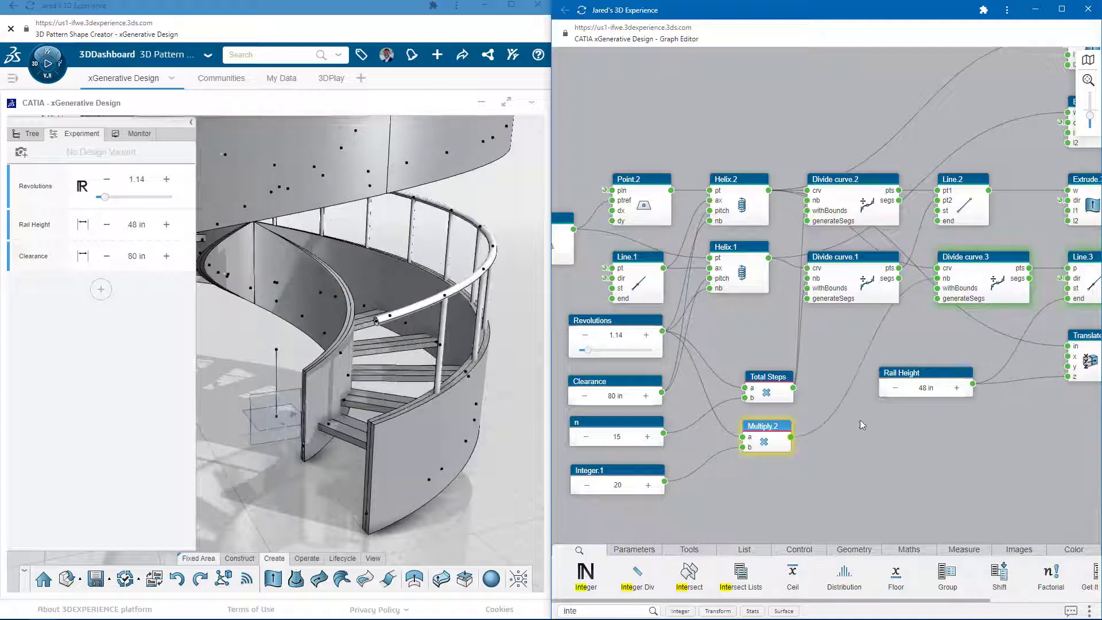
pyautogui.doubleClick(619, 485)
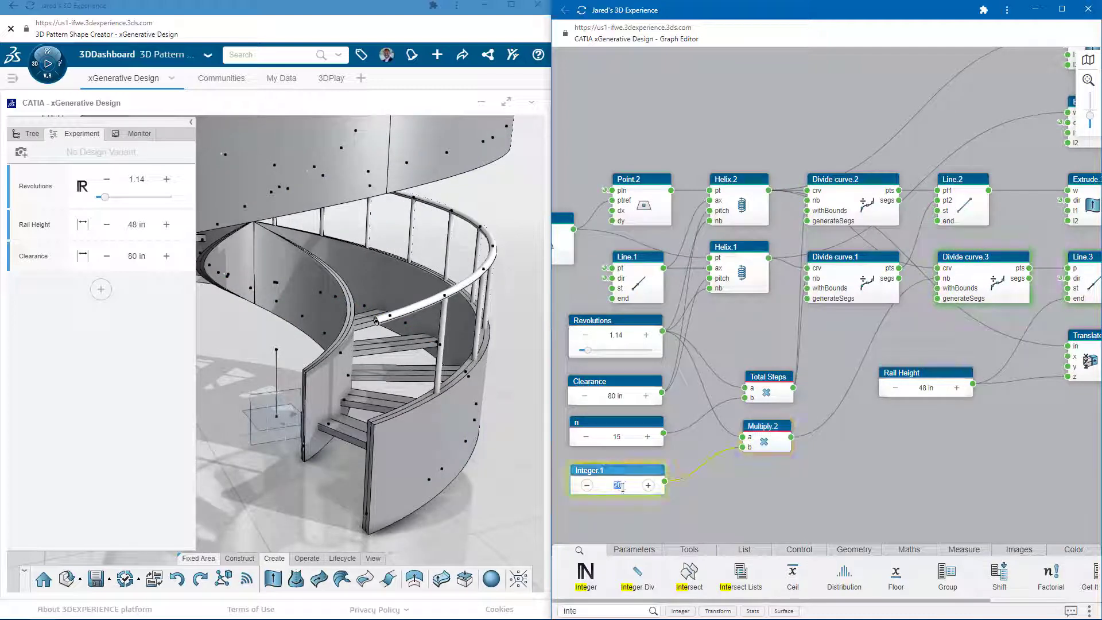
pyautogui.press('Return')
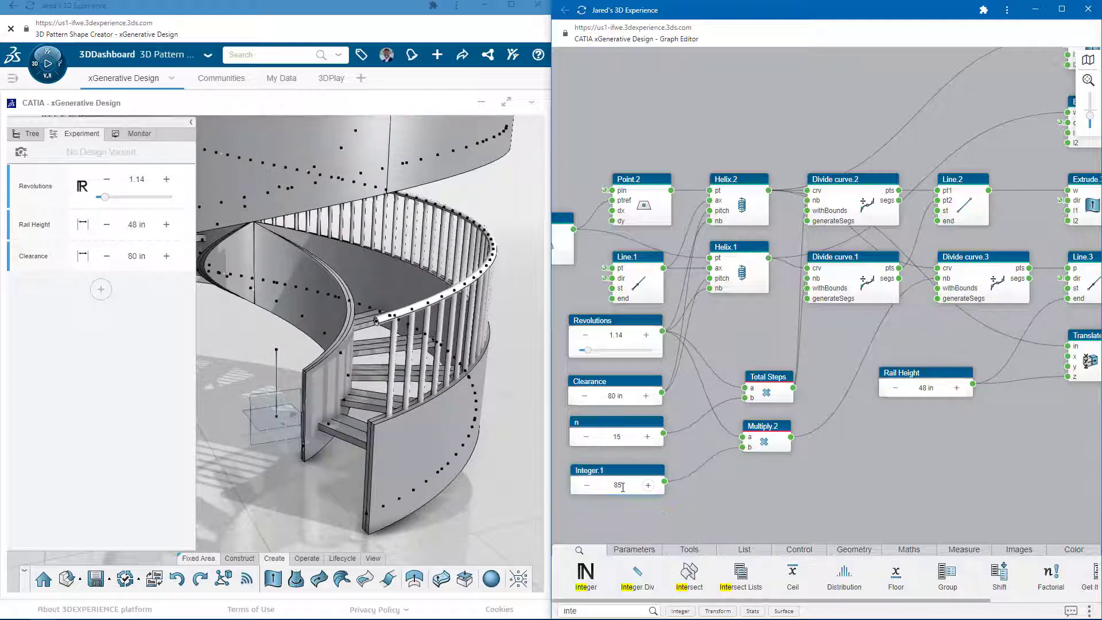
# Raise the Revolutions parameter to 2.72 and view the taller staircase
pyautogui.moveTo(105, 197); pyautogui.dragTo(127, 200)
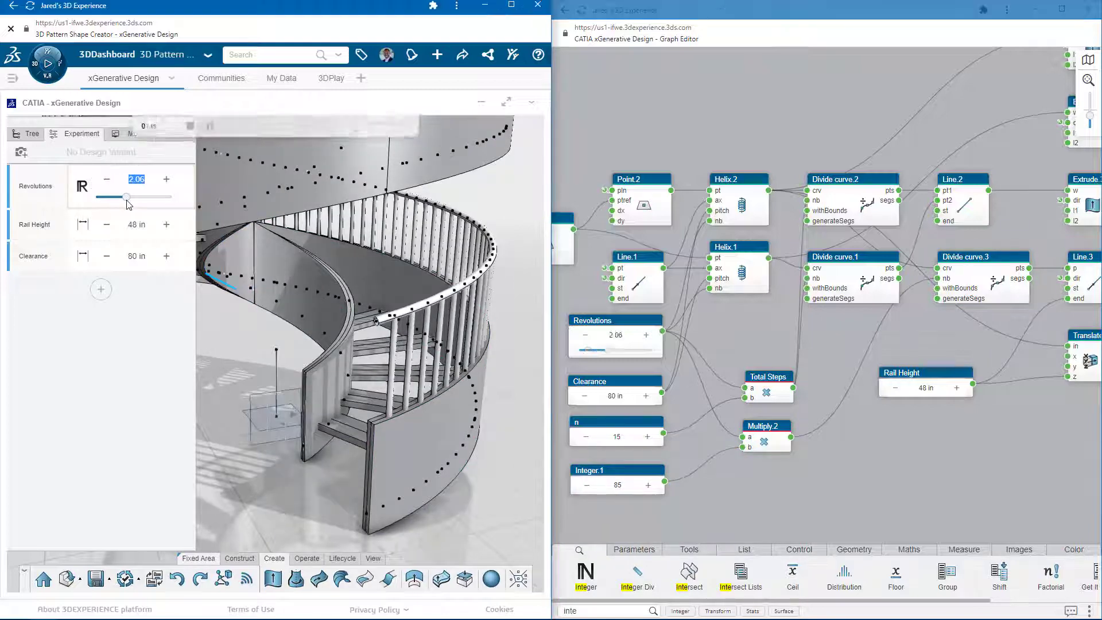
pyautogui.click(127, 200)
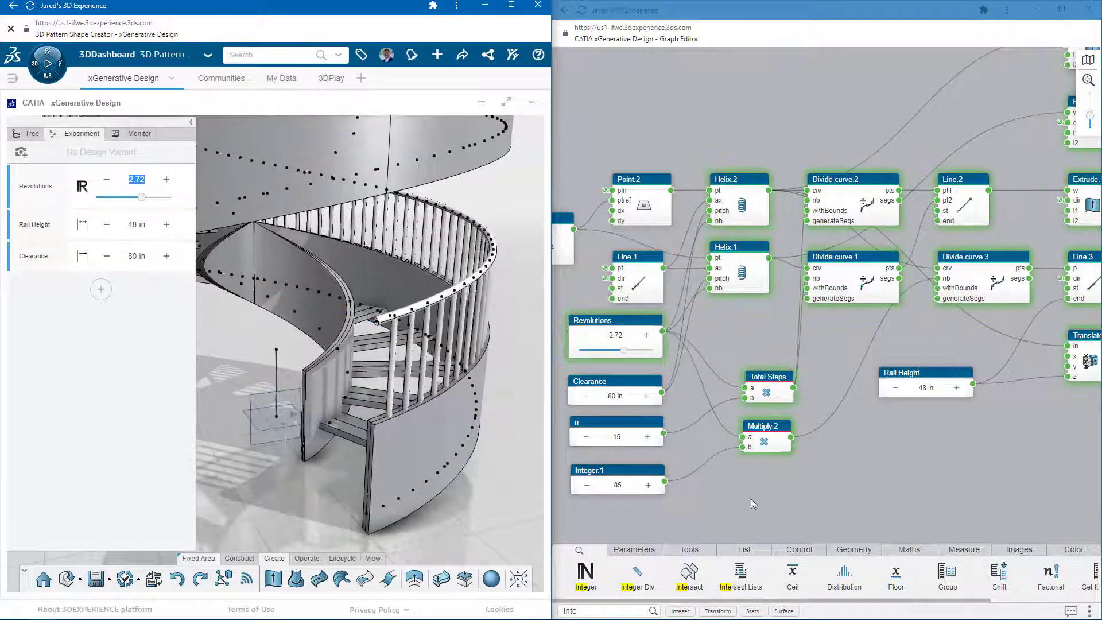
pyautogui.scroll(-4, 489, 395)
pyautogui.moveTo(489, 396); pyautogui.dragTo(486, 431, button='middle')
# Add a Color Chooser node beside Sweep.1 and a Colorize node above and beyond it in the graph
pyautogui.moveTo(1078, 388); pyautogui.dragTo(786, 421, button='middle')
pyautogui.moveTo(936, 396); pyautogui.dragTo(849, 462, button='middle')
pyautogui.doubleClick(615, 610)
pyautogui.write('color')
pyautogui.click(586, 576)
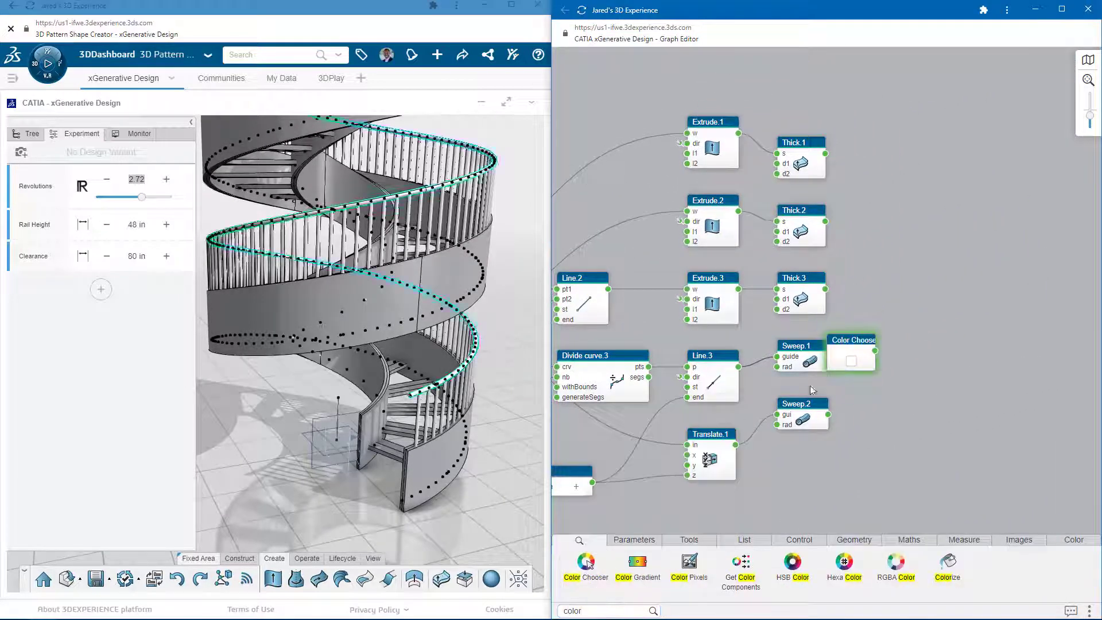
pyautogui.doubleClick(618, 607)
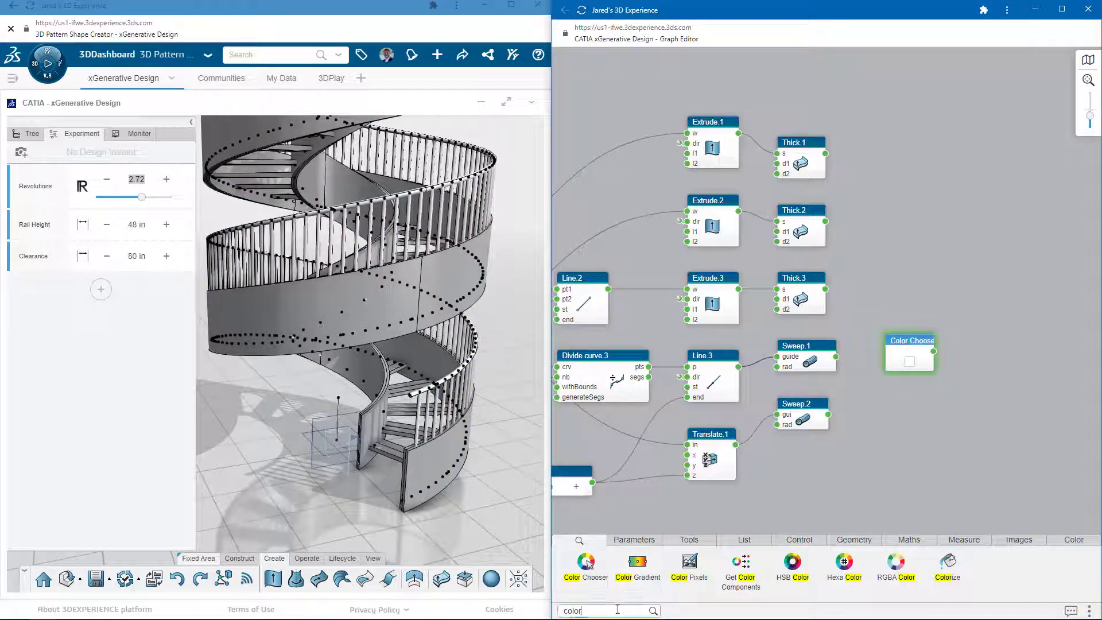
pyautogui.write('ize')
pyautogui.moveTo(586, 571); pyautogui.dragTo(775, 497)
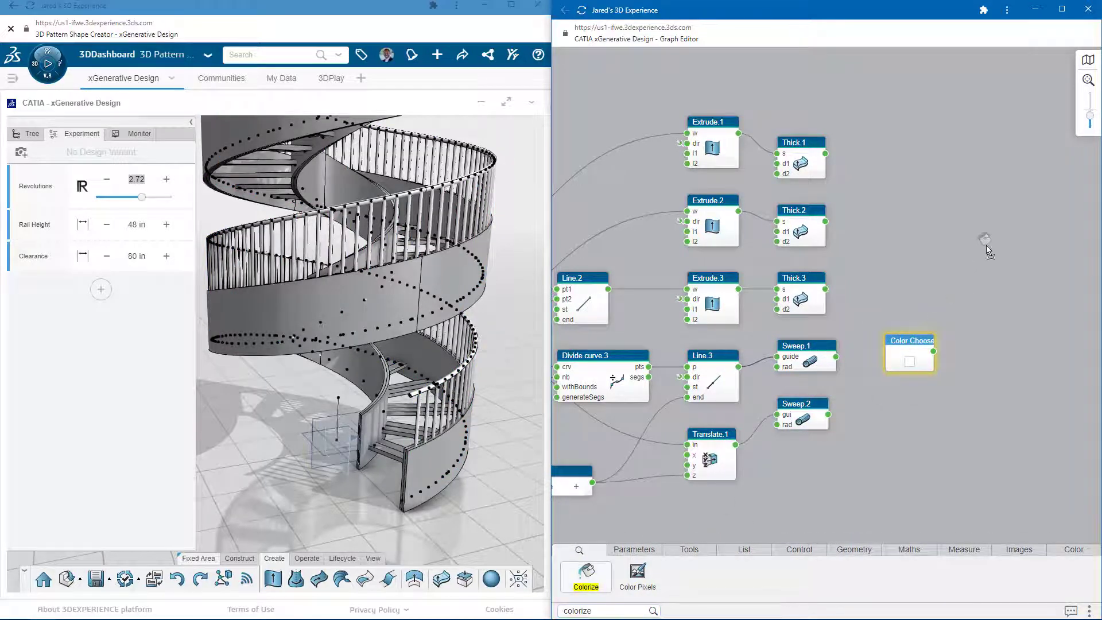
pyautogui.moveTo(986, 248); pyautogui.dragTo(983, 270)
# Set the Color Chooser to a near-black blue, #010108
pyautogui.click(909, 361)
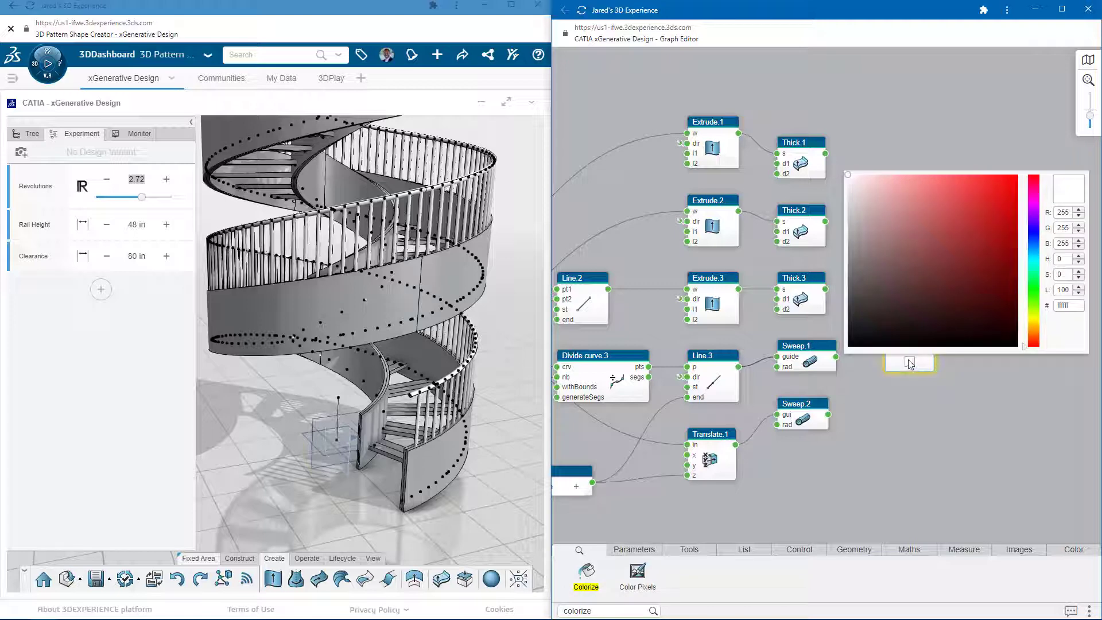
pyautogui.click(1028, 239)
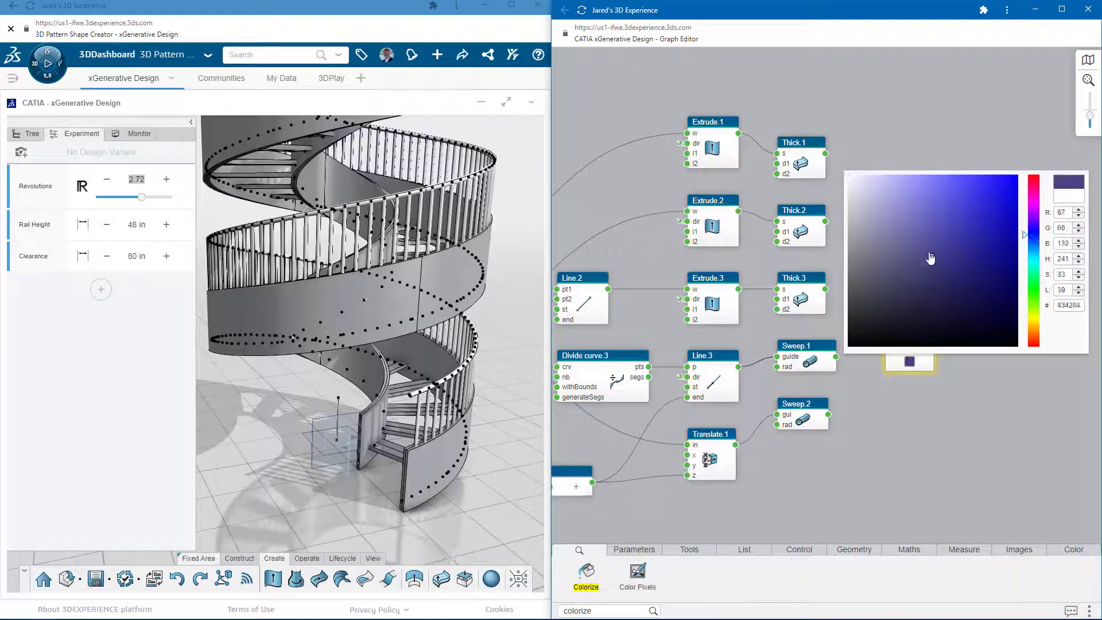
pyautogui.moveTo(946, 269); pyautogui.dragTo(1007, 343)
pyautogui.click(990, 366)
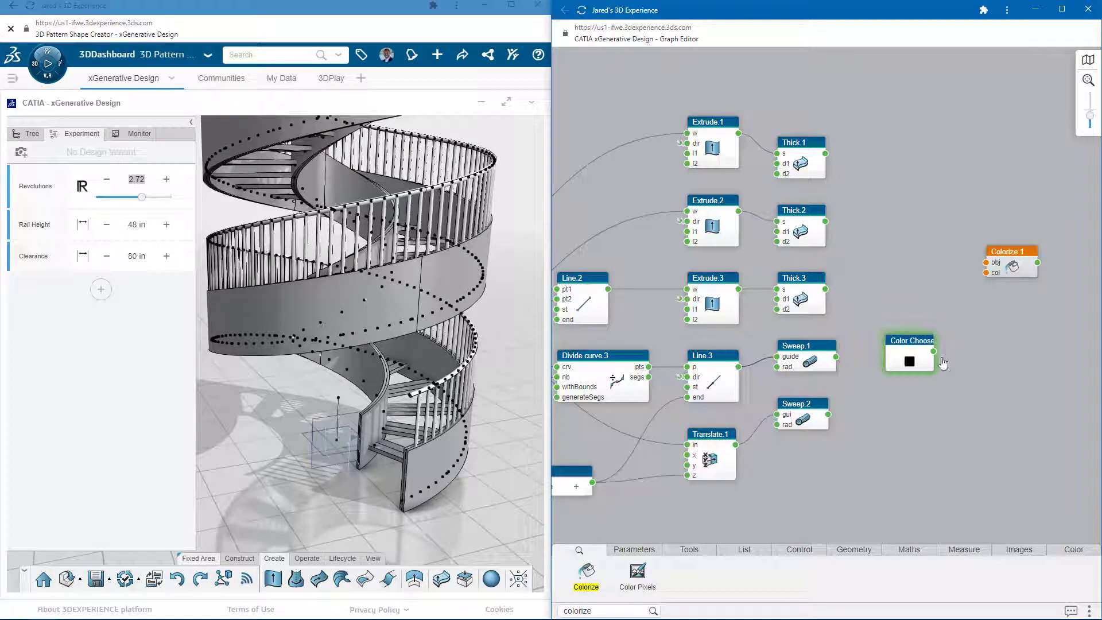
# Feed the chosen color and Thick.1 into Colorize.1, and duplicate that node above it to colorize Thick.2
pyautogui.moveTo(933, 351); pyautogui.dragTo(969, 279)
pyautogui.moveTo(992, 273)
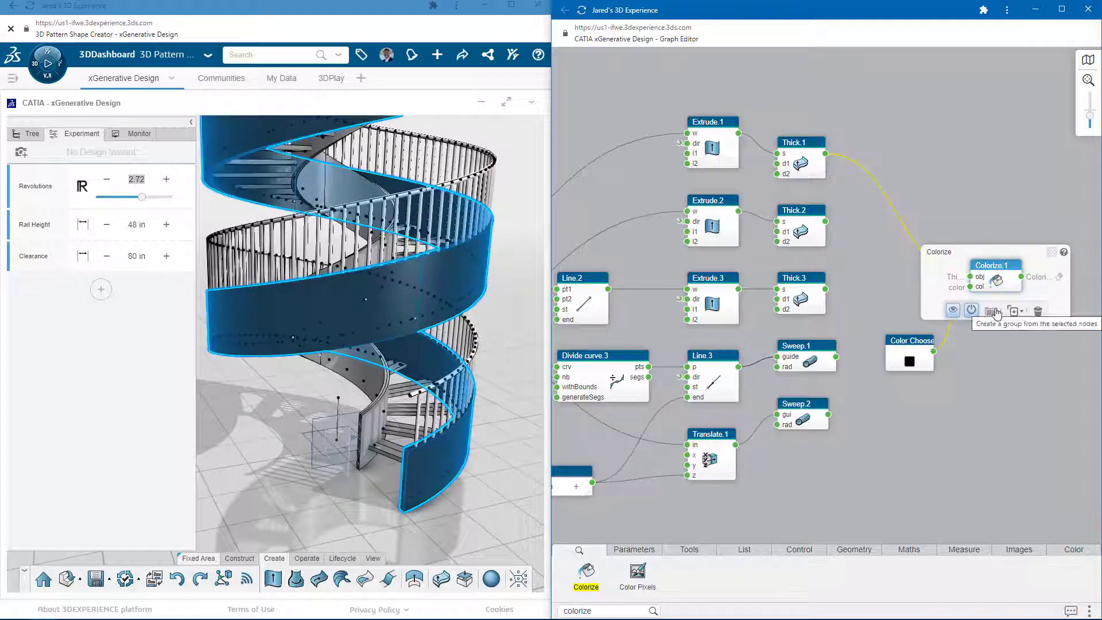
pyautogui.click(1012, 328)
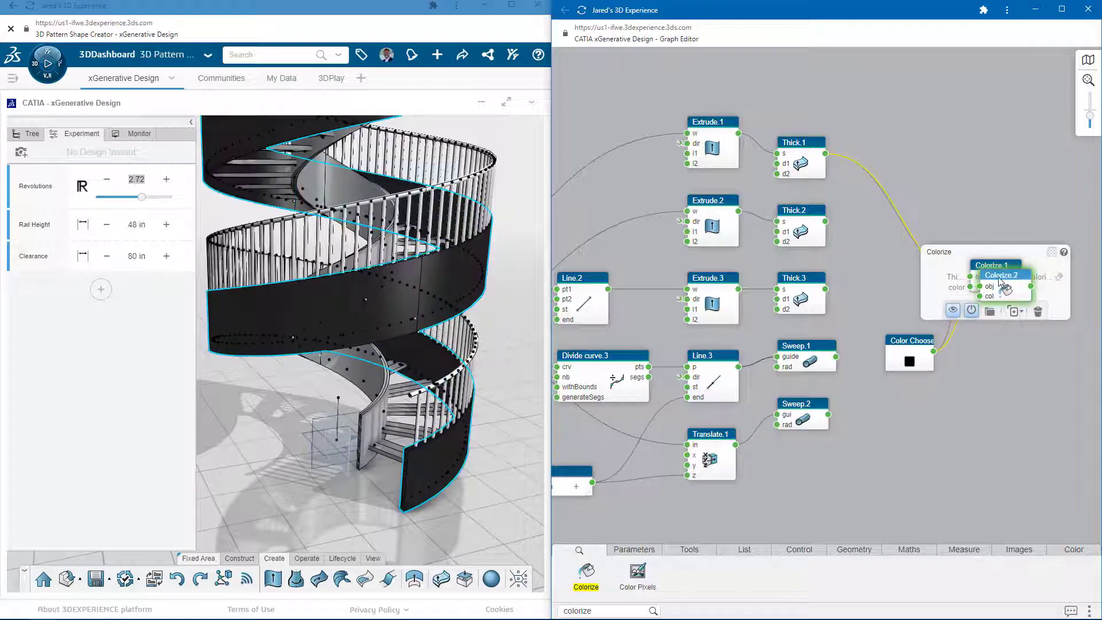
pyautogui.moveTo(1003, 278); pyautogui.dragTo(942, 220)
pyautogui.moveTo(825, 222); pyautogui.dragTo(878, 225)
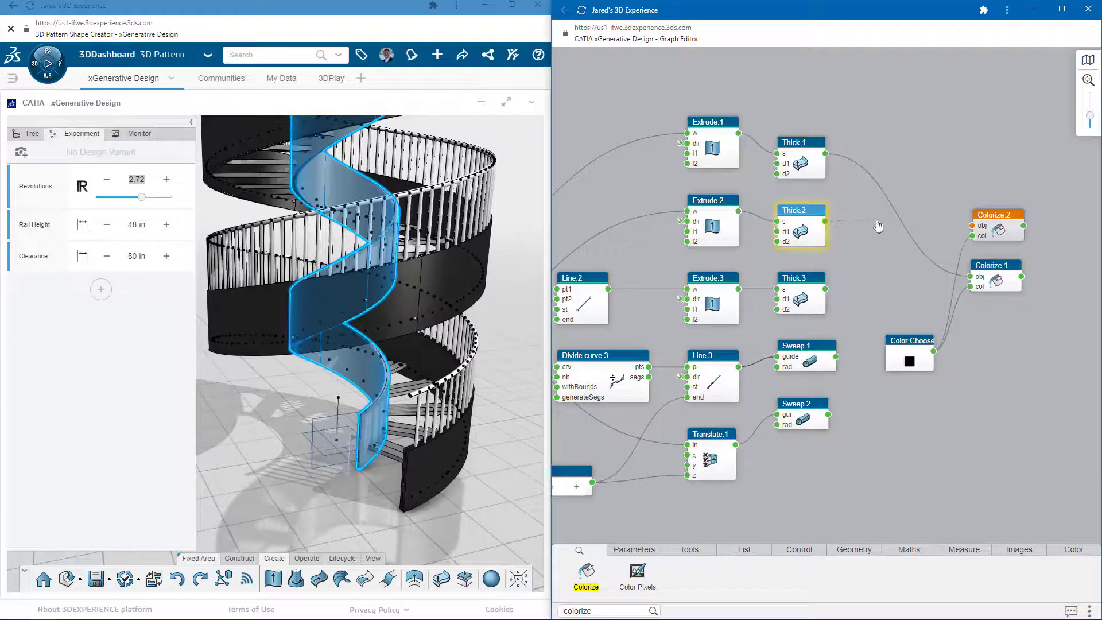
pyautogui.moveTo(968, 230); pyautogui.dragTo(971, 226)
# Duplicate the Color Chooser node below the original in the graph and set the copy to a saturated blue
pyautogui.click(911, 344)
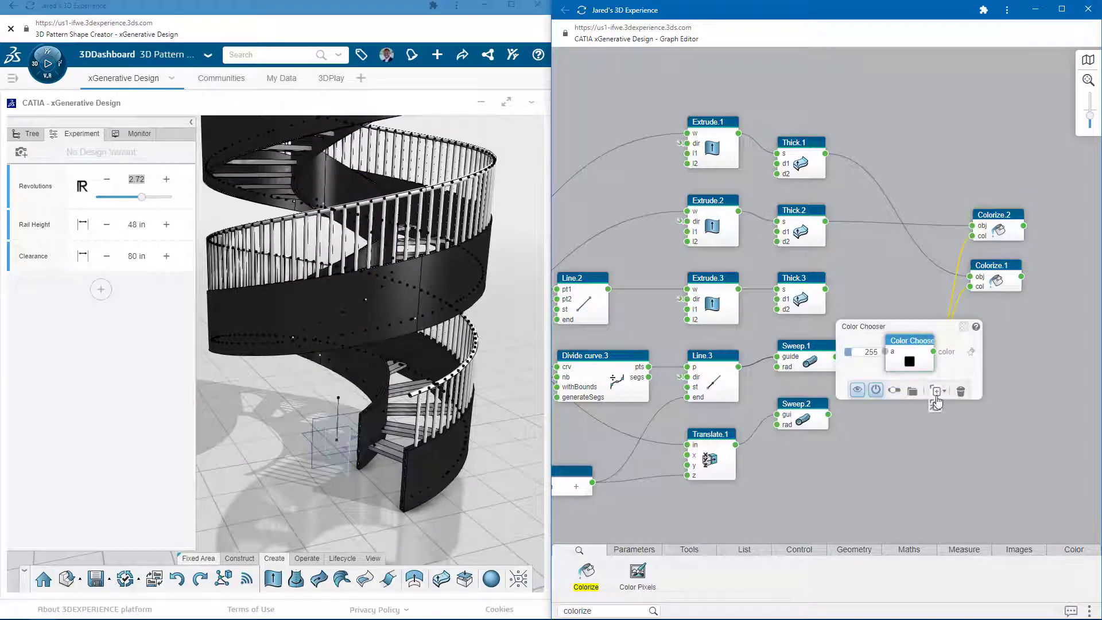
pyautogui.click(937, 405)
pyautogui.moveTo(920, 351); pyautogui.dragTo(914, 445)
pyautogui.click(916, 338)
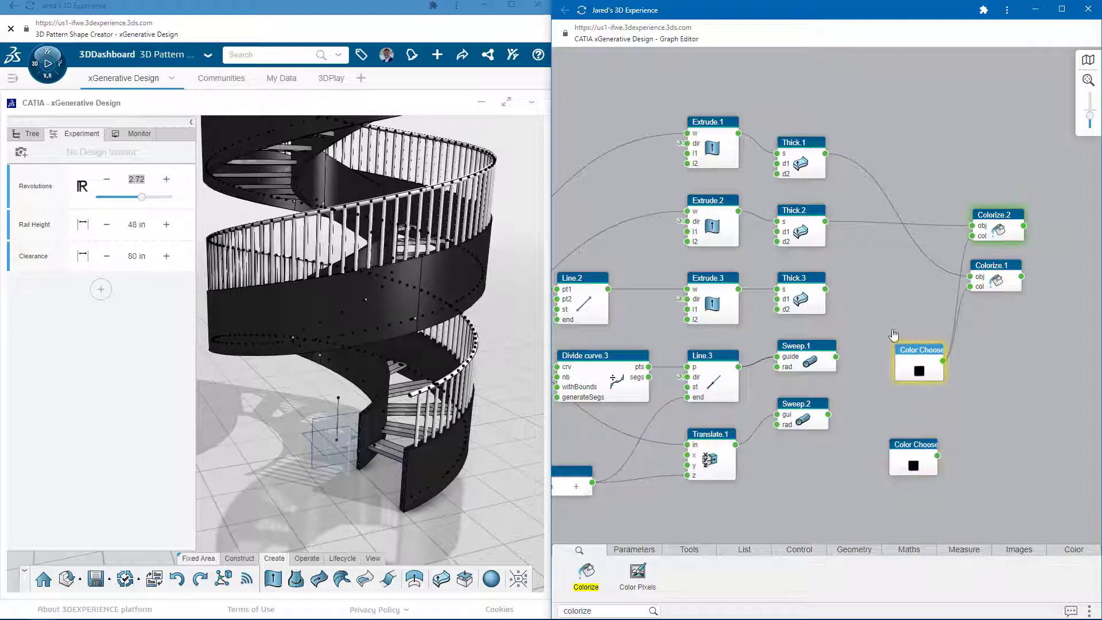
pyautogui.click(914, 466)
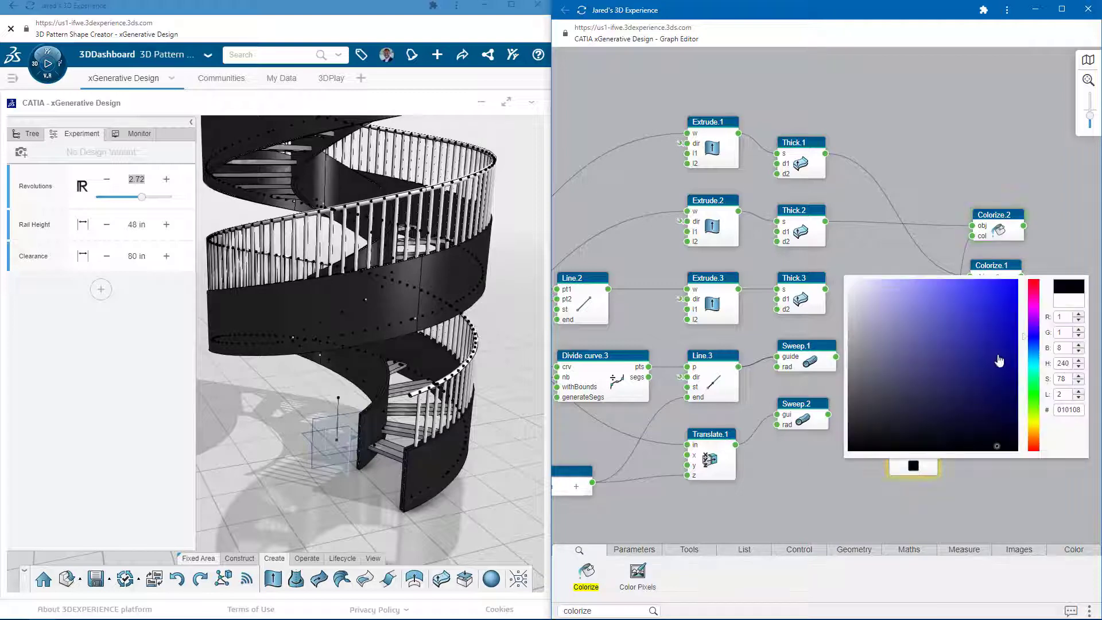
pyautogui.moveTo(996, 319)
pyautogui.mouseDown()
pyautogui.moveTo(974, 299)
pyautogui.moveTo(982, 291)
pyautogui.mouseUp()
pyautogui.click(884, 253)
# Add a third Colorize node beside the blue Color Chooser and feed it that color and Sweep.1
pyautogui.moveTo(588, 573)
pyautogui.mouseDown()
pyautogui.moveTo(886, 417)
pyautogui.moveTo(977, 408)
pyautogui.mouseUp()
pyautogui.moveTo(937, 456); pyautogui.dragTo(963, 450)
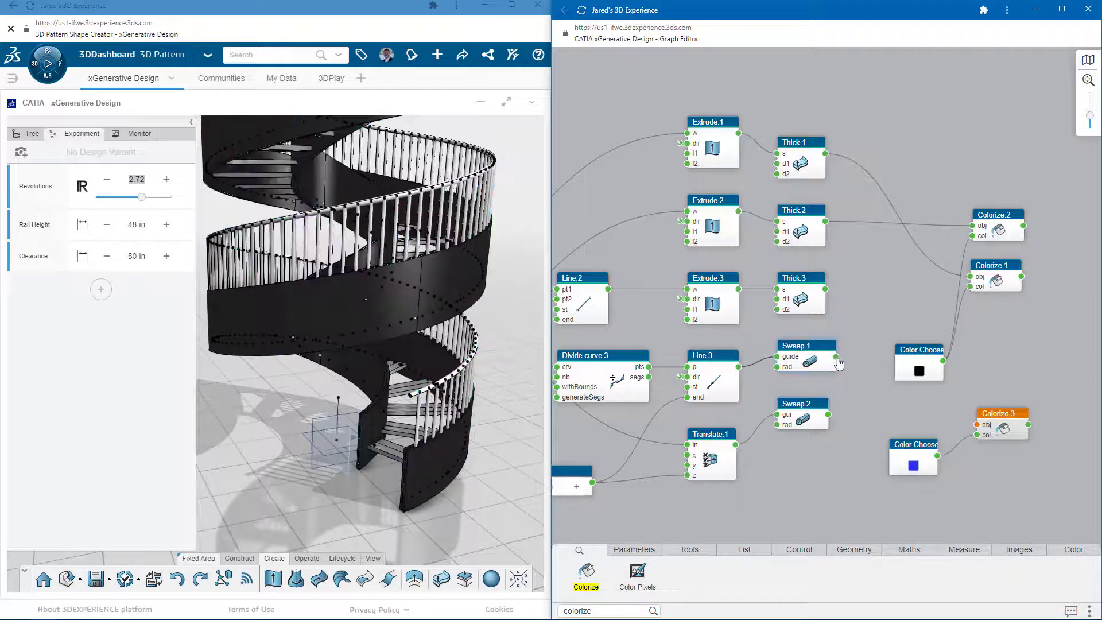
pyautogui.moveTo(835, 357); pyautogui.dragTo(976, 425)
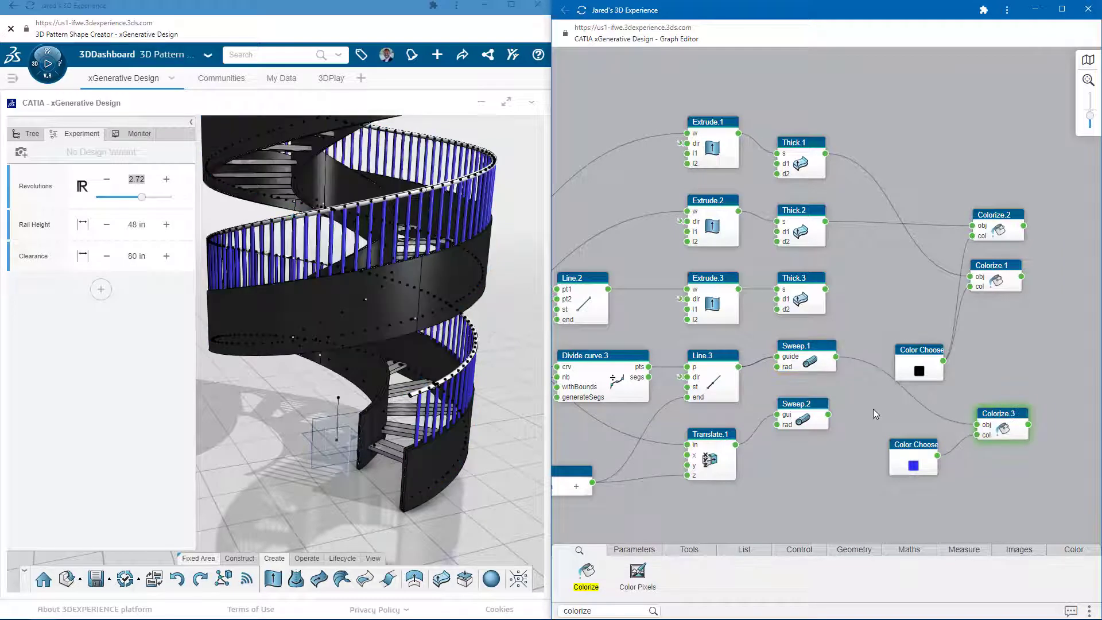
# Lighten the balusters' blue in the second Color Chooser to #5a5af3
pyautogui.click(913, 466)
pyautogui.click(952, 291)
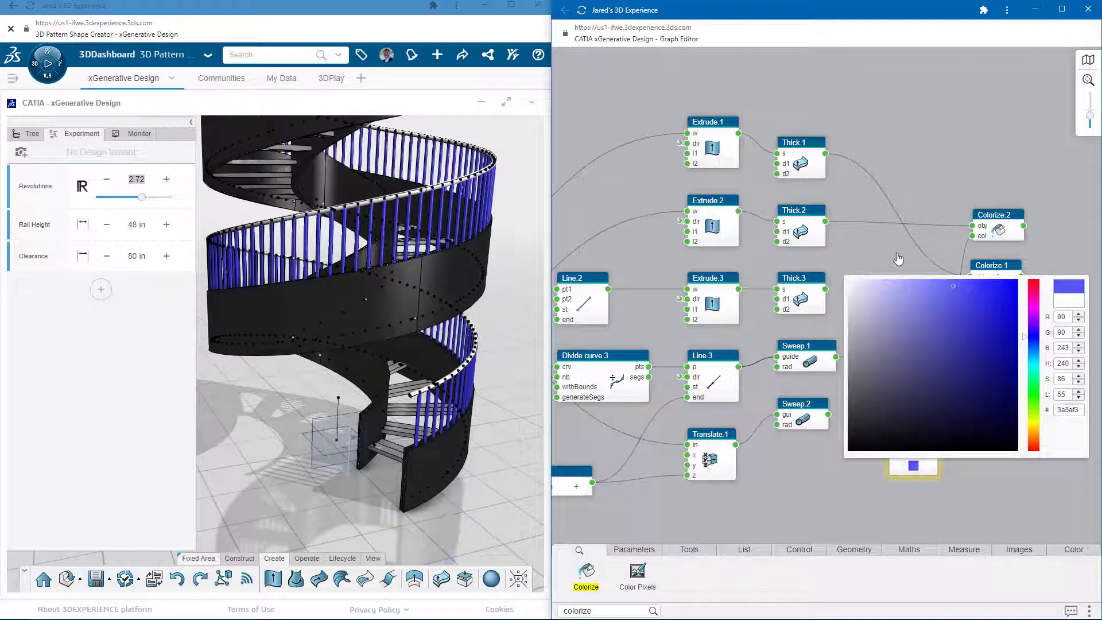
pyautogui.click(897, 253)
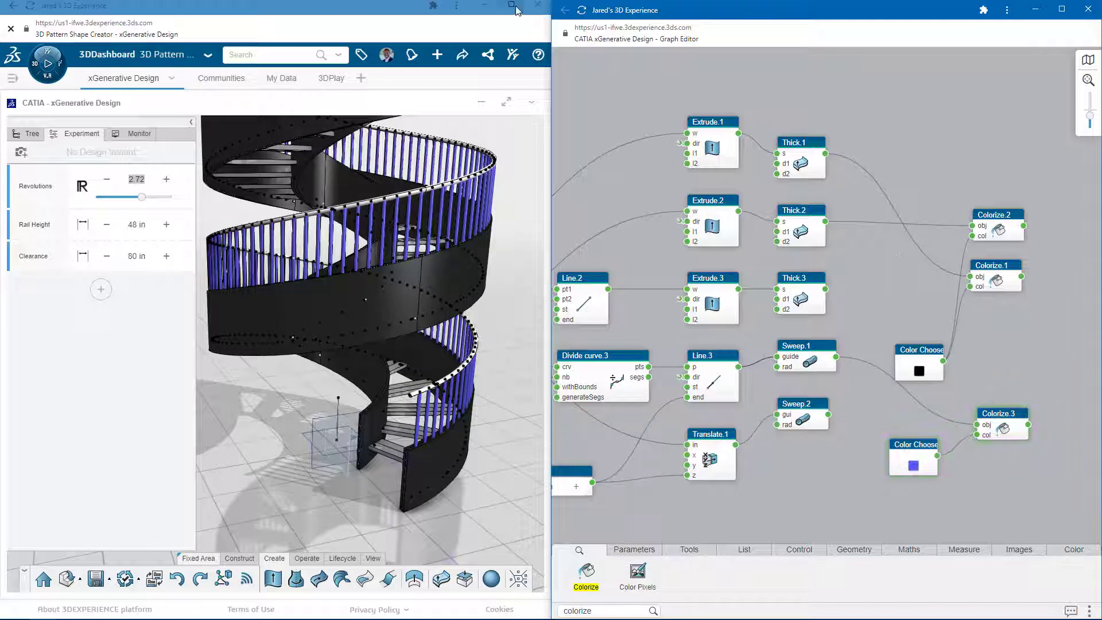
# Maximize the 3D modeling window and hide Line.1 in the staircase model
pyautogui.click(511, 5)
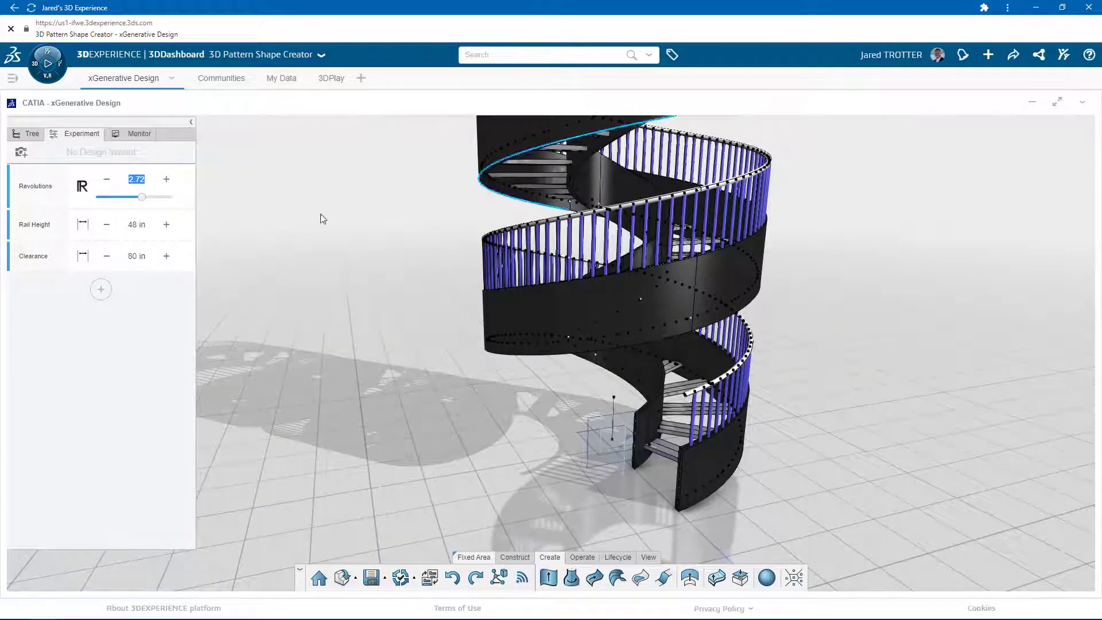
pyautogui.click(27, 133)
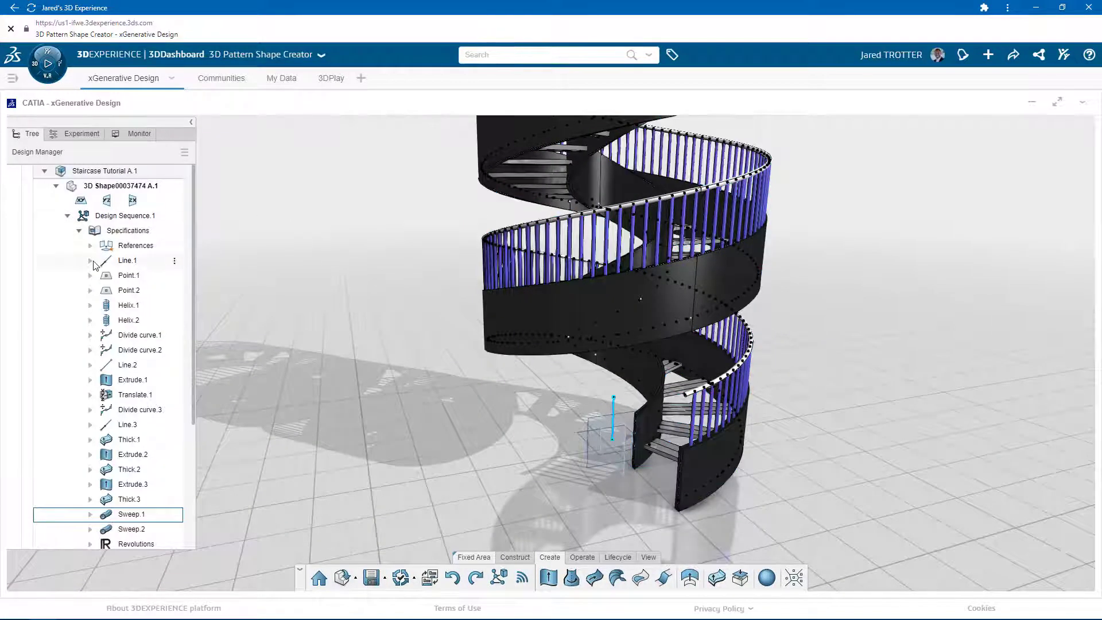
pyautogui.click(157, 262)
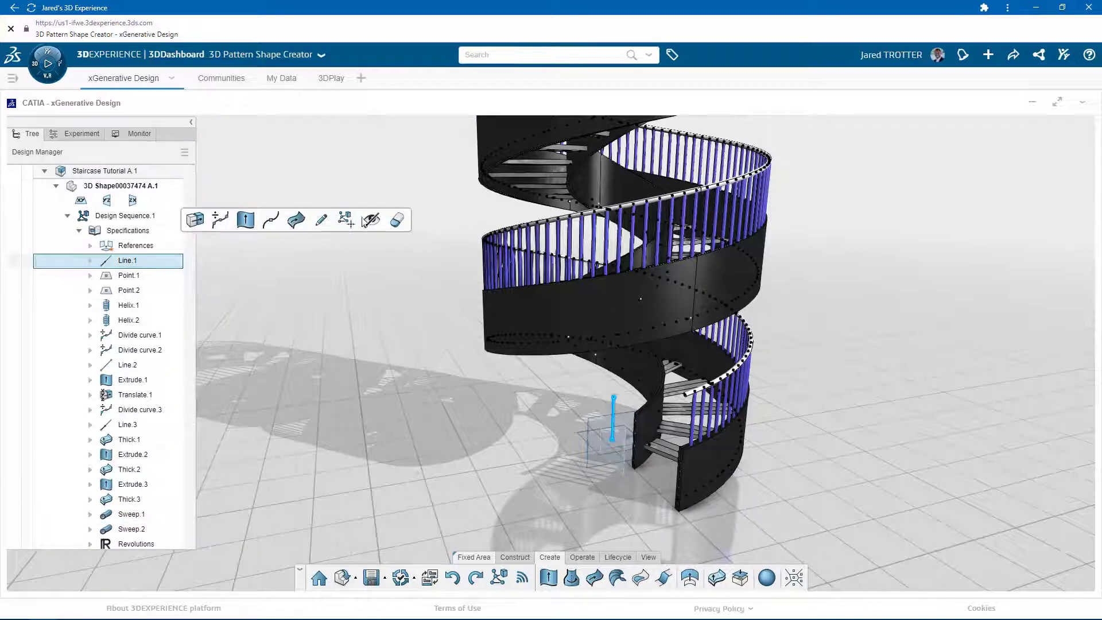
pyautogui.click(370, 218)
pyautogui.click(357, 270)
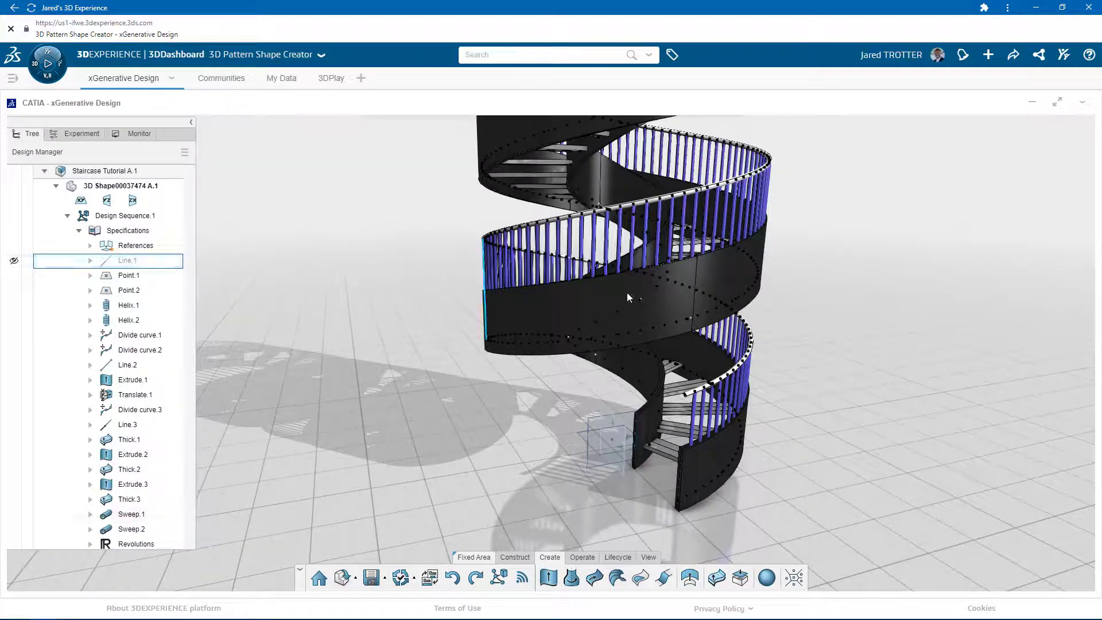
pyautogui.moveTo(717, 301); pyautogui.dragTo(641, 325, button='middle')
pyautogui.click(584, 470)
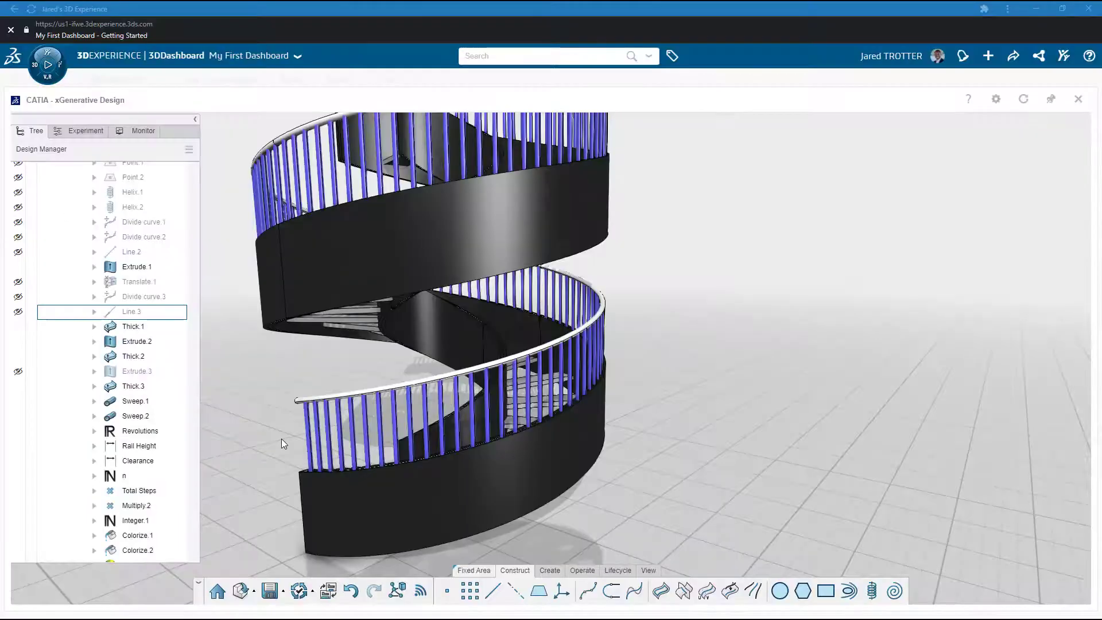
# Save the current parameters as a design variant named Circular Rails and expand the list of variants
pyautogui.click(86, 132)
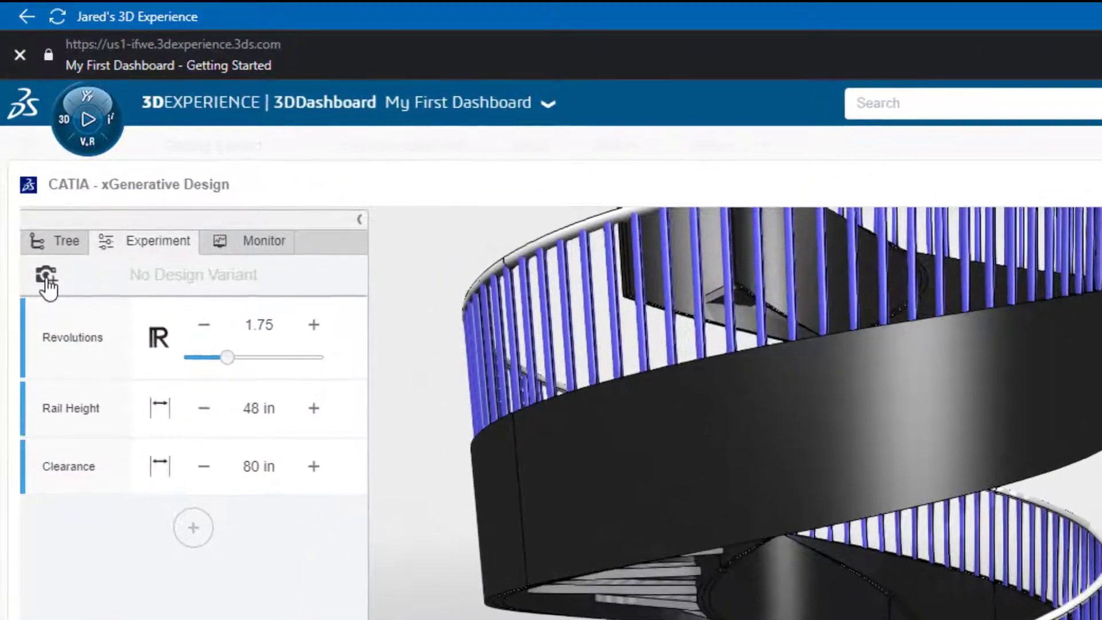
pyautogui.click(47, 278)
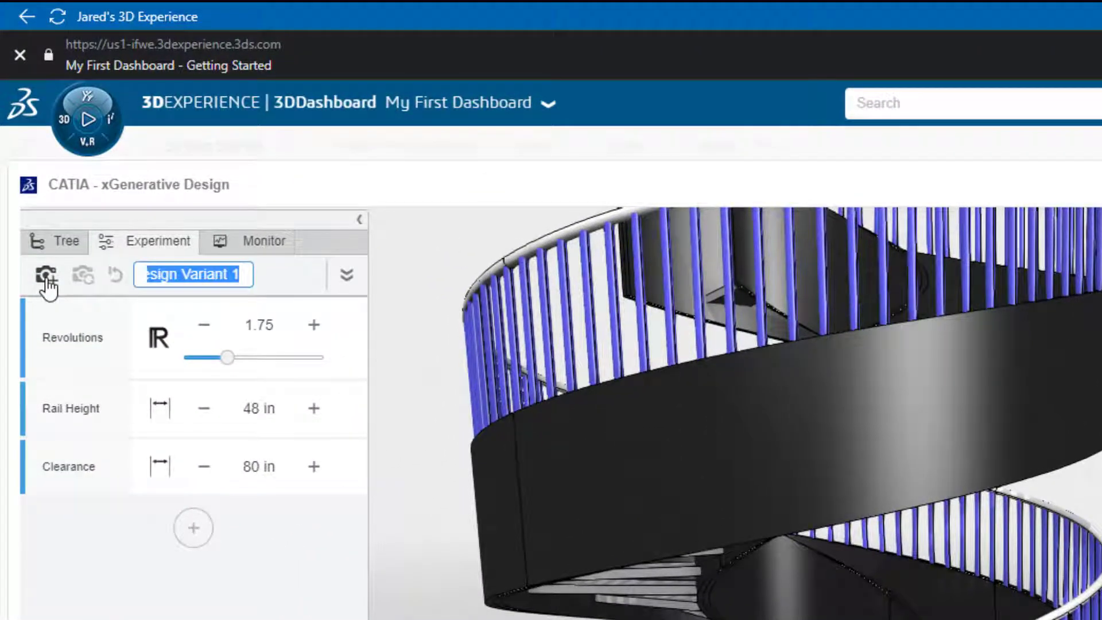
pyautogui.write('Circular ')
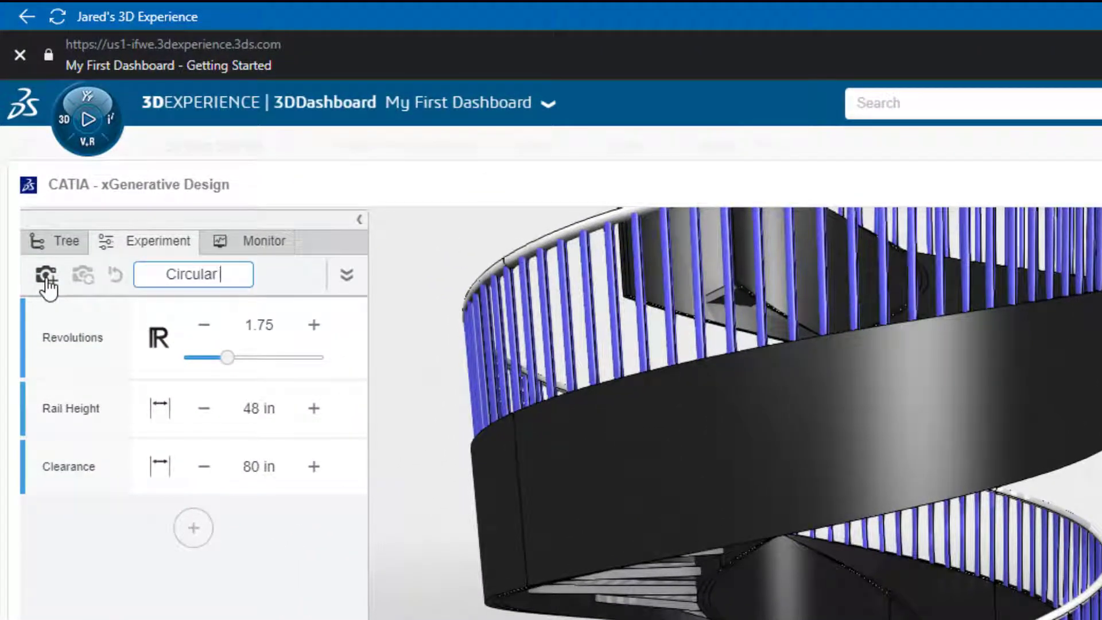
pyautogui.write('Rails')
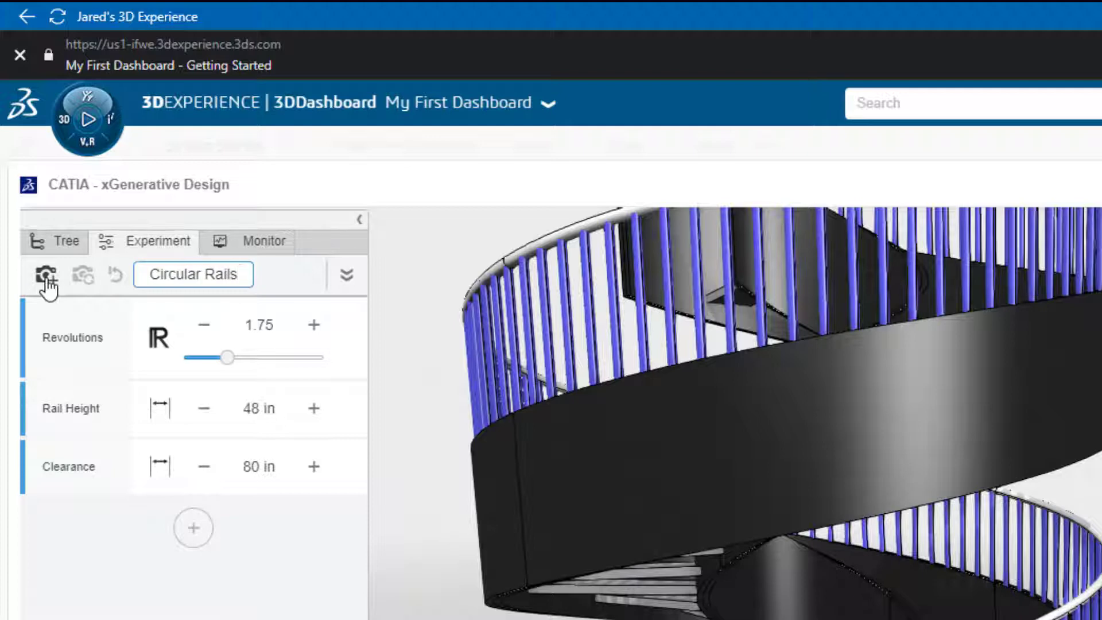
pyautogui.press('Return')
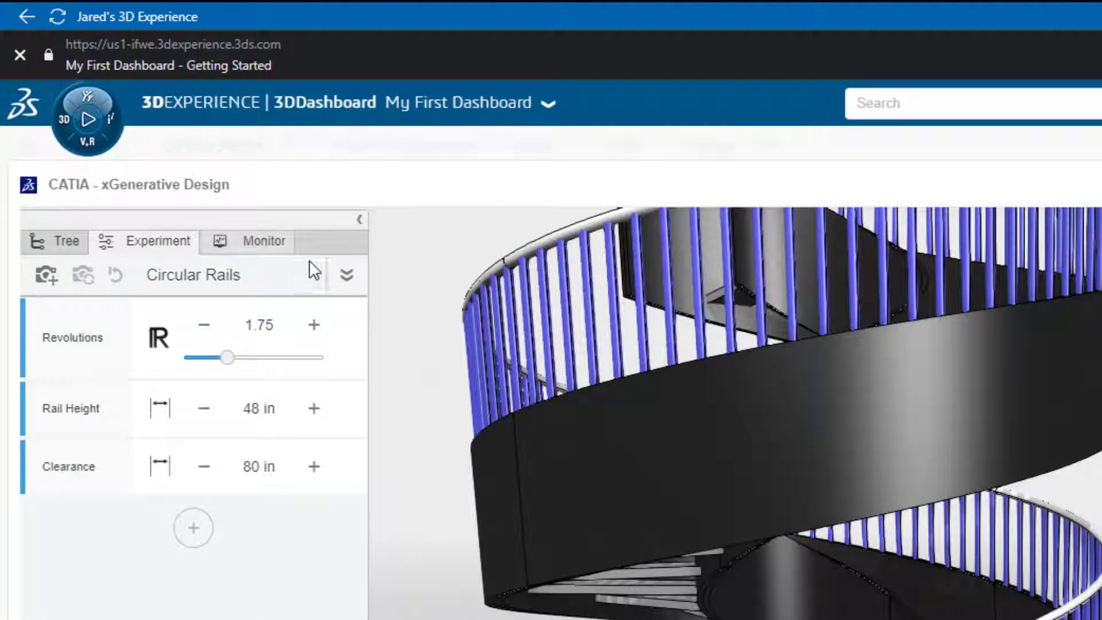
pyautogui.click(346, 276)
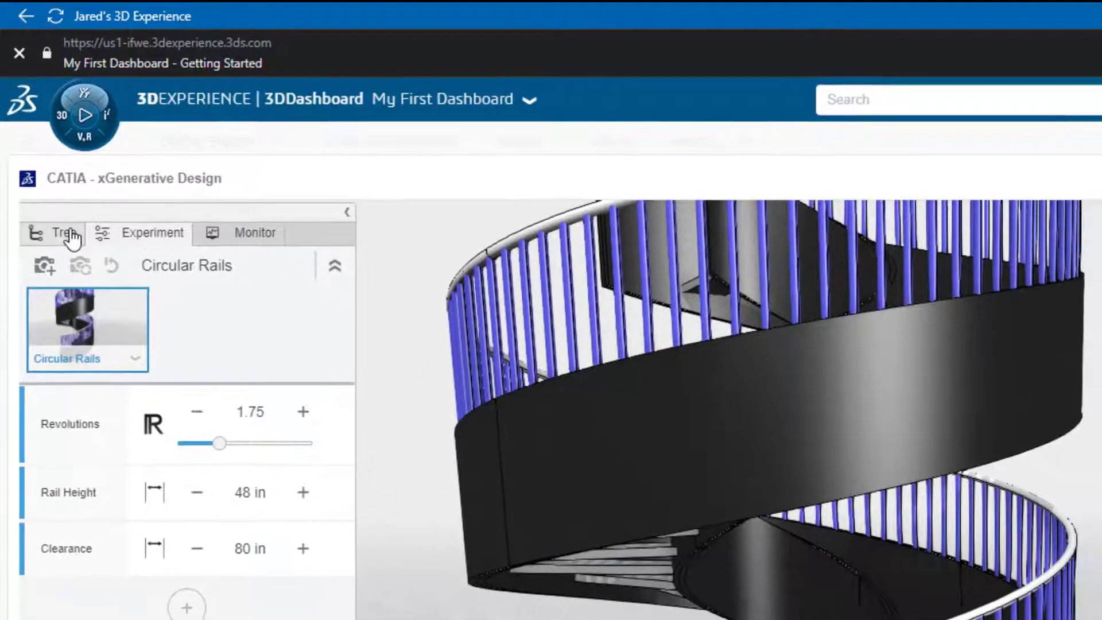
# Show Helix.2, Divide curve.3 and Line.3 in the model again
pyautogui.click(72, 243)
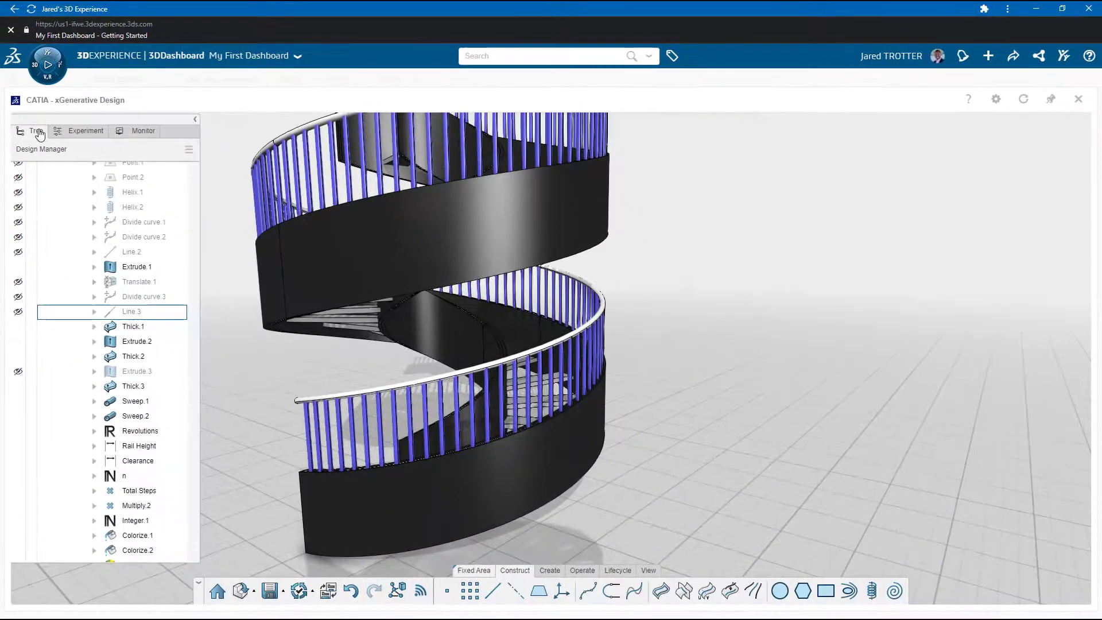
pyautogui.click(18, 207)
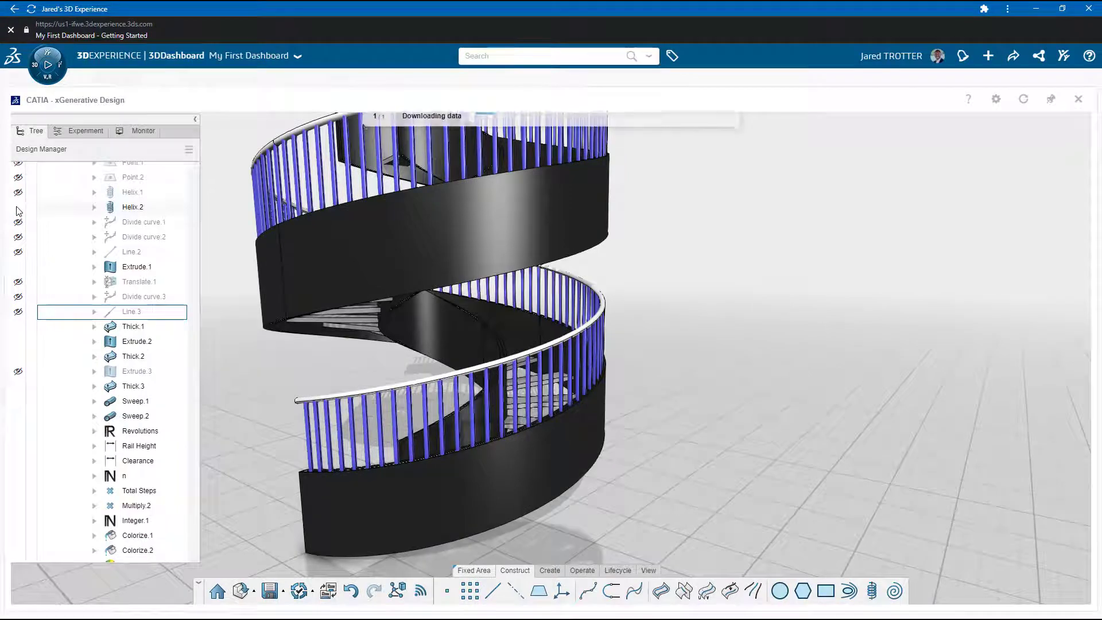
pyautogui.click(18, 297)
pyautogui.click(18, 312)
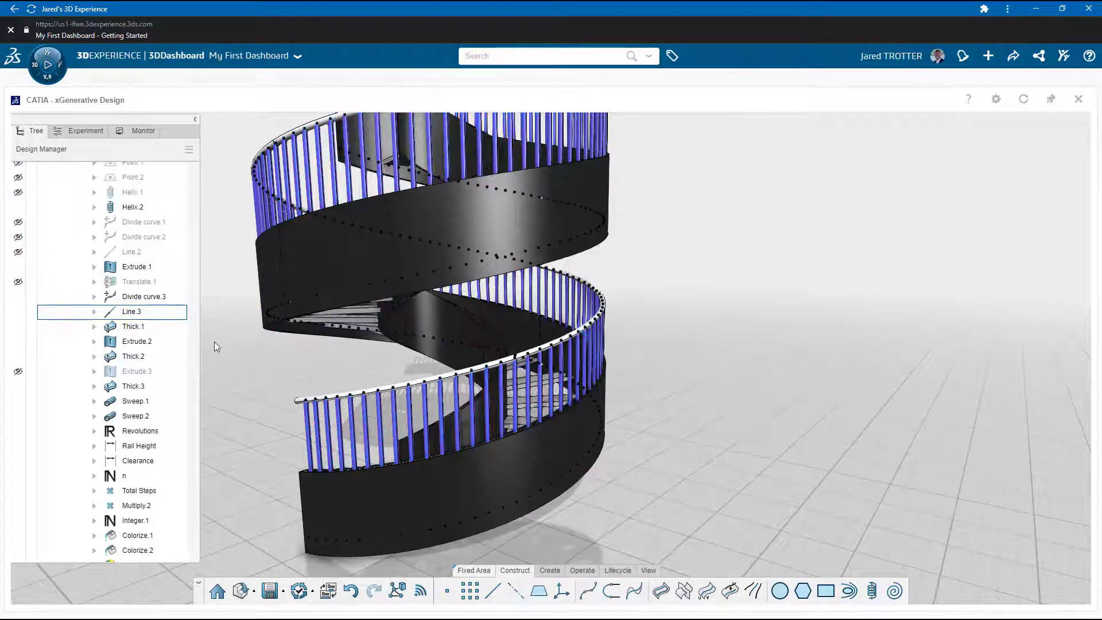
# Create 6-sided polygons centered on the Divide curve.3 points with the xy plane as support, adjusting their radius
pyautogui.click(155, 299)
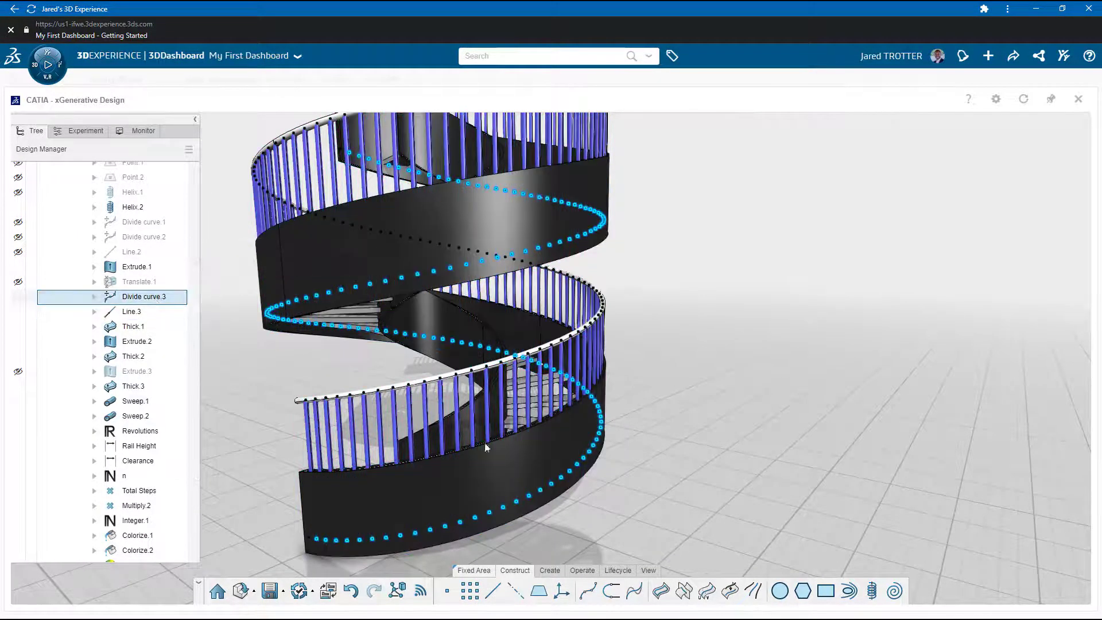
pyautogui.click(803, 591)
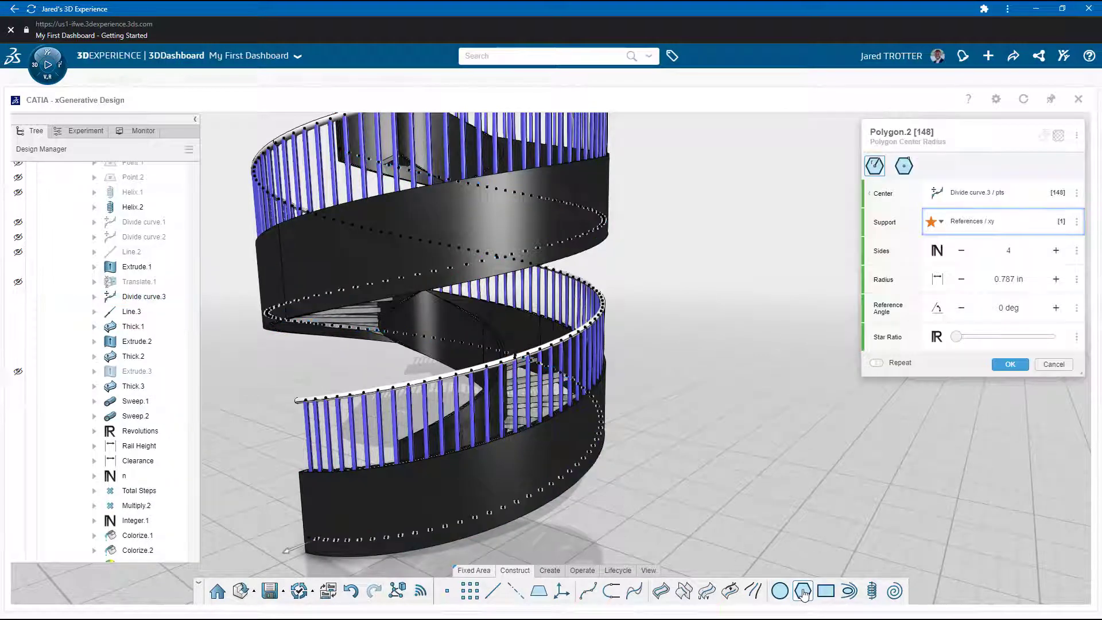
pyautogui.click(1056, 251)
pyautogui.click(1056, 251)
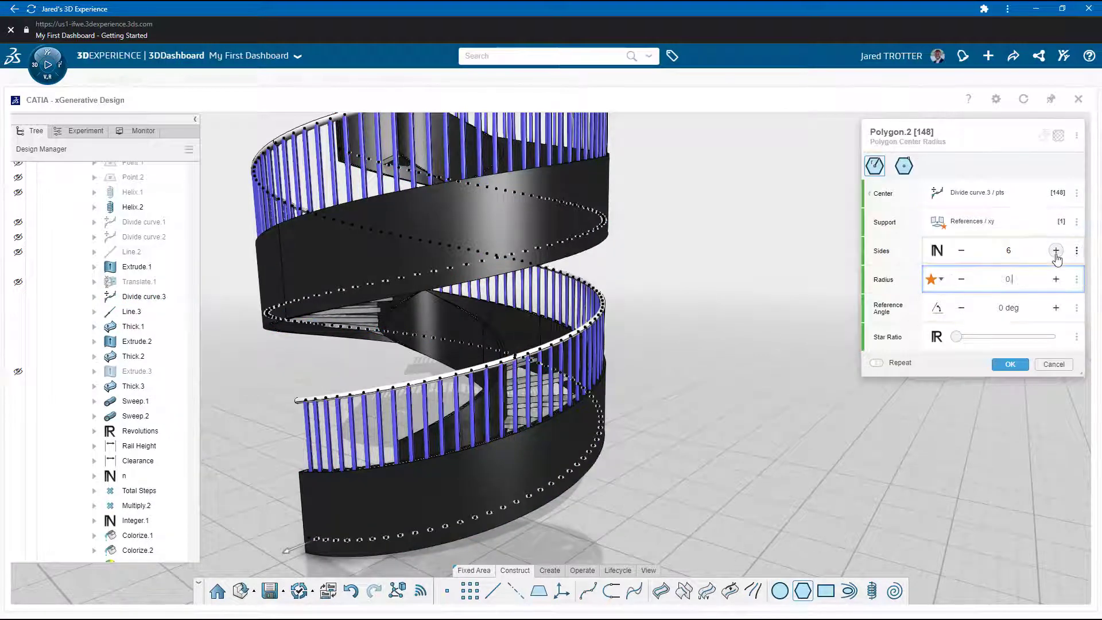
pyautogui.click(1039, 309)
pyautogui.click(1008, 364)
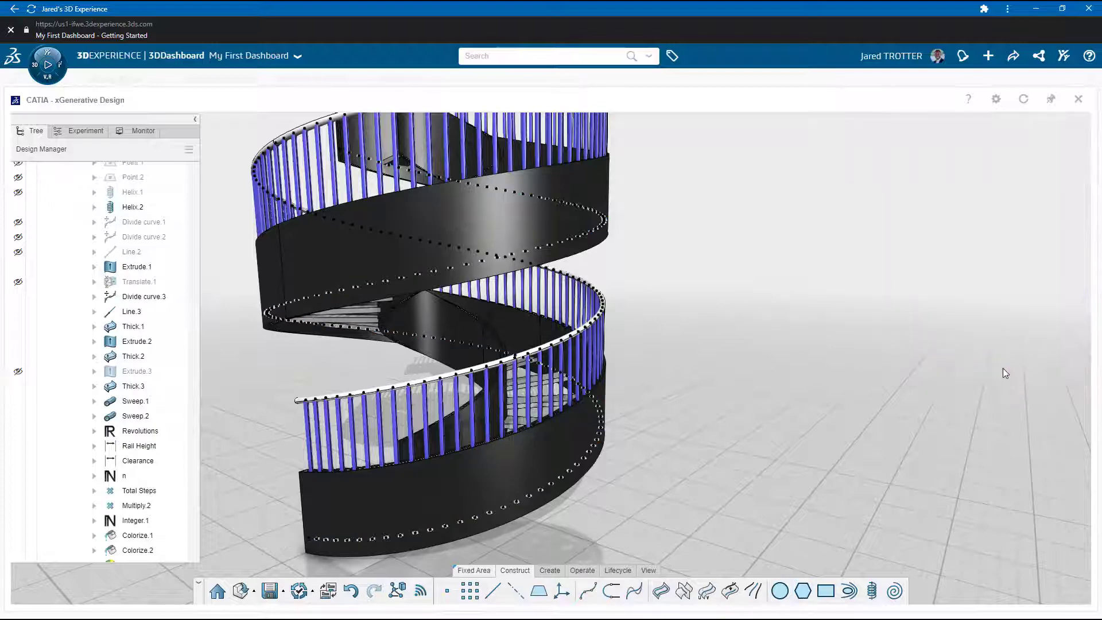
# Reopen the baluster sweep Sweep.1, switch it from circular to a profile sweep and clear Line.3 from its profile
pyautogui.scroll(5, 356, 459)
pyautogui.scroll(3, 357, 459)
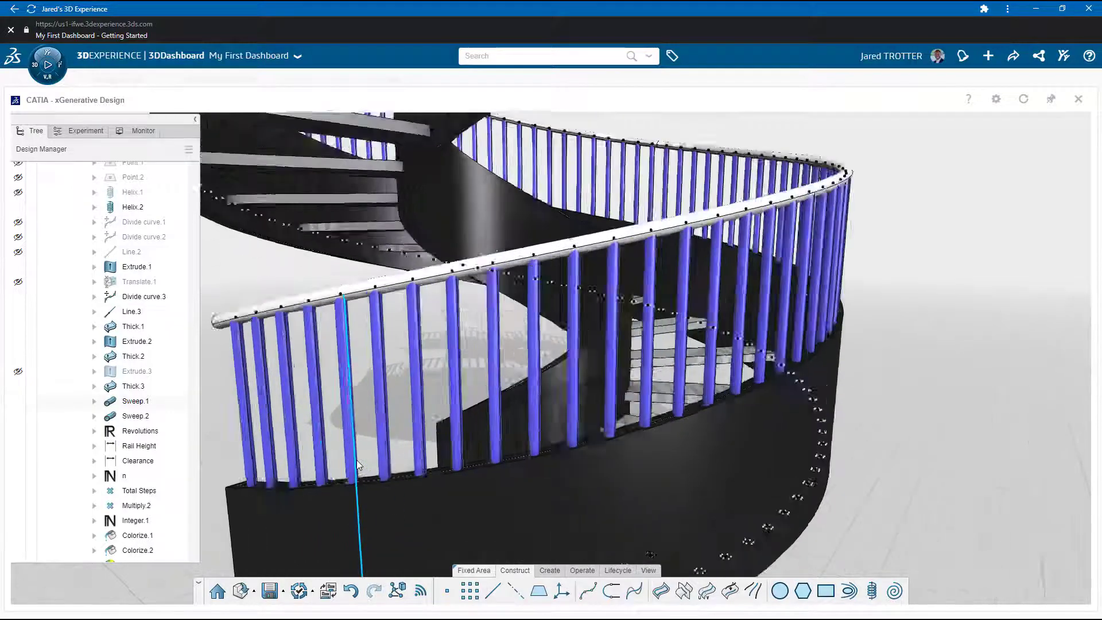
pyautogui.click(177, 403)
pyautogui.click(178, 402)
pyautogui.click(875, 167)
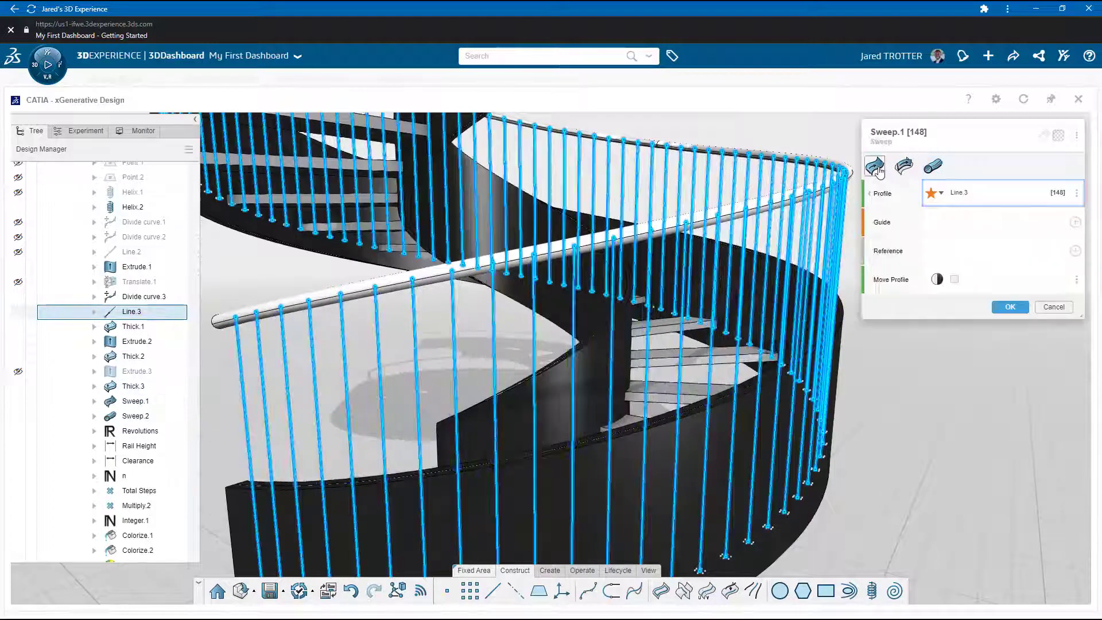
pyautogui.click(1072, 194)
pyautogui.click(1016, 225)
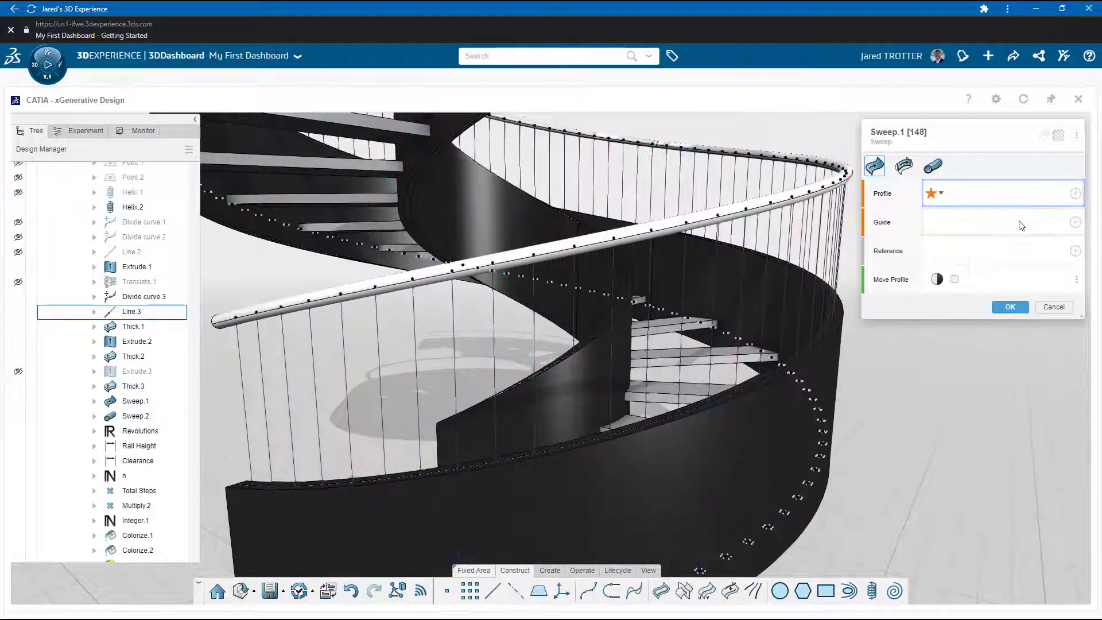
# Use Polygon.2 as the profile and Line.3 as the guide of Sweep.1, and hide Polygon.2
pyautogui.scroll(-3, 158, 531)
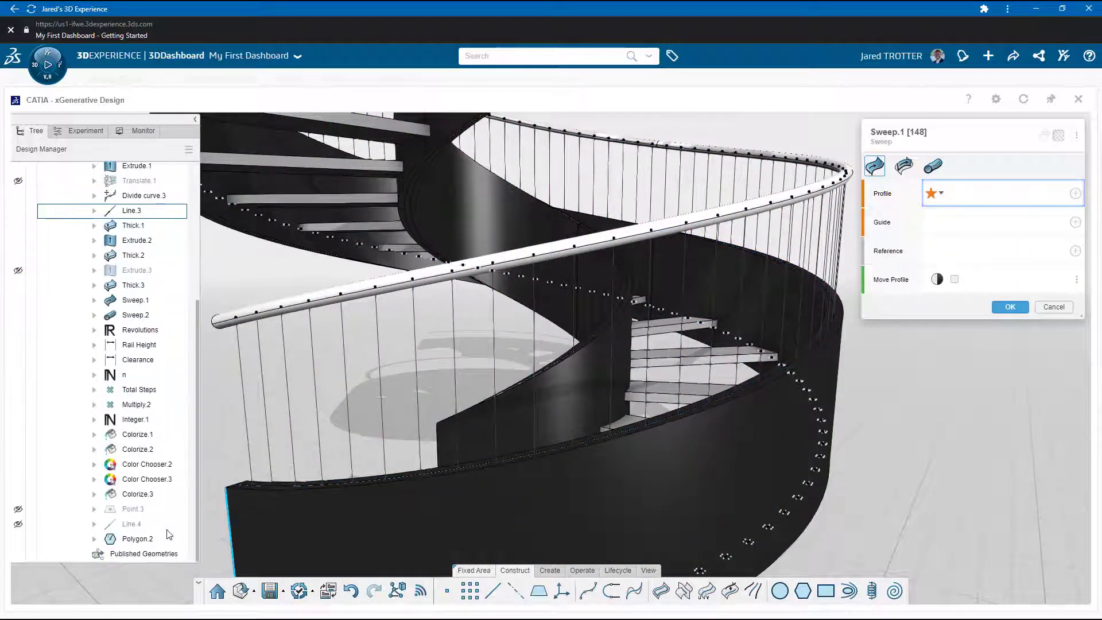
pyautogui.click(137, 538)
pyautogui.click(315, 411)
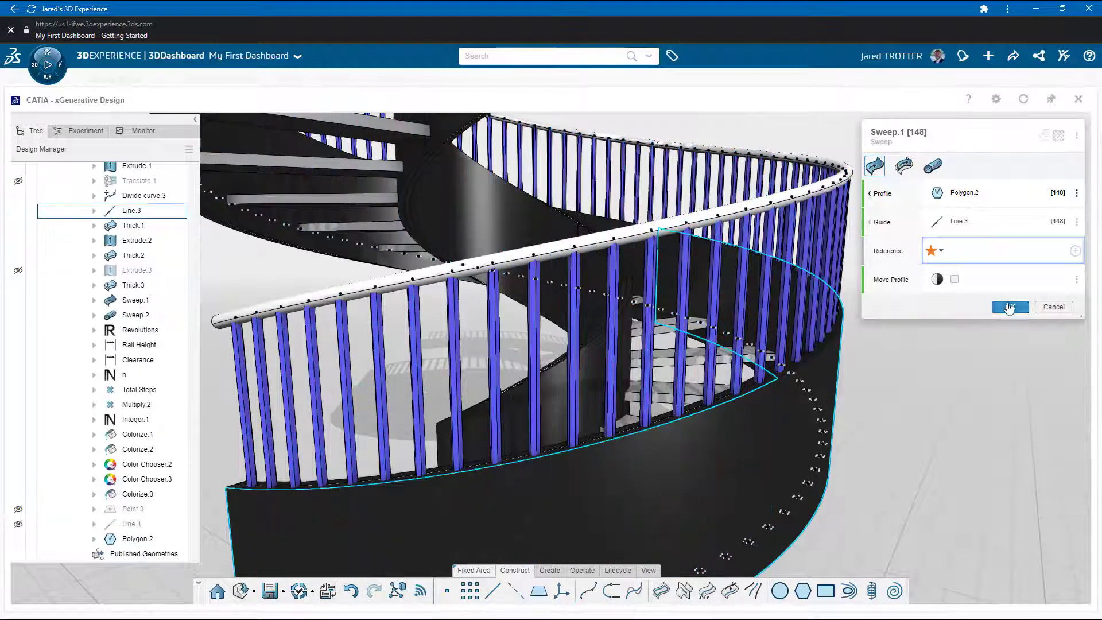
pyautogui.click(1010, 307)
pyautogui.scroll(-4, 552, 328)
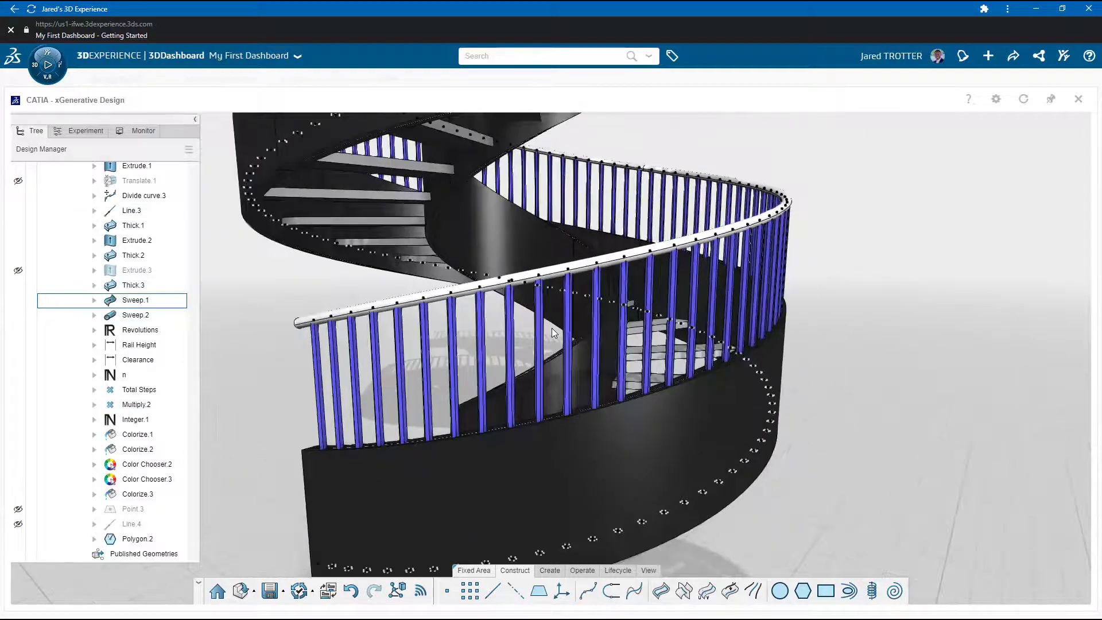
pyautogui.click(18, 538)
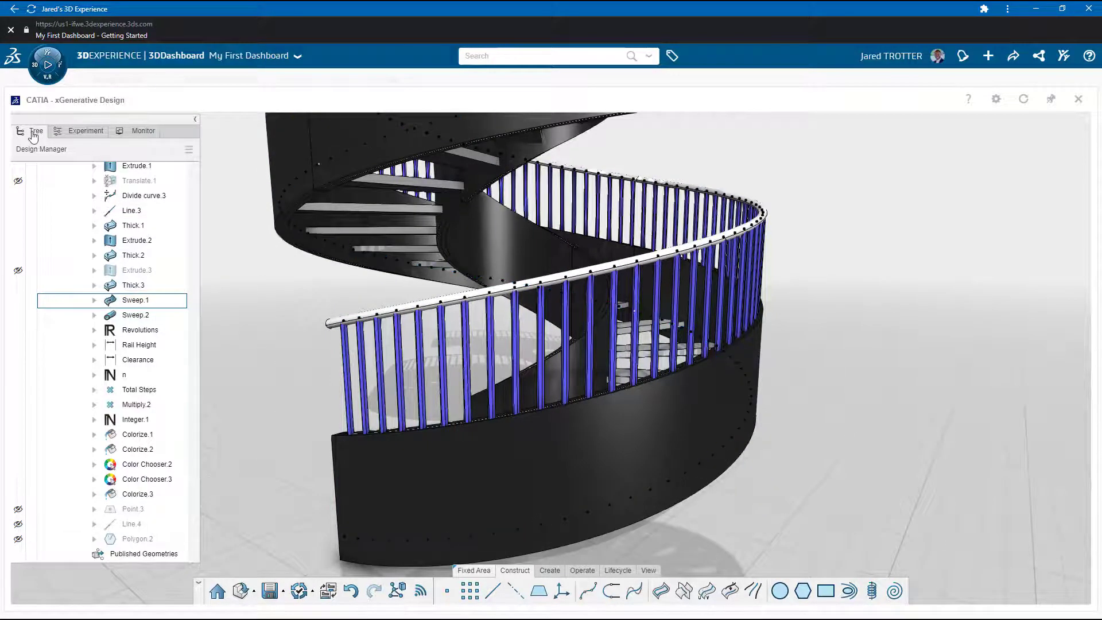
# Create points on Helix.2 at a distance of 0.5 in from the Divide curve.3 reference points
pyautogui.click(124, 194)
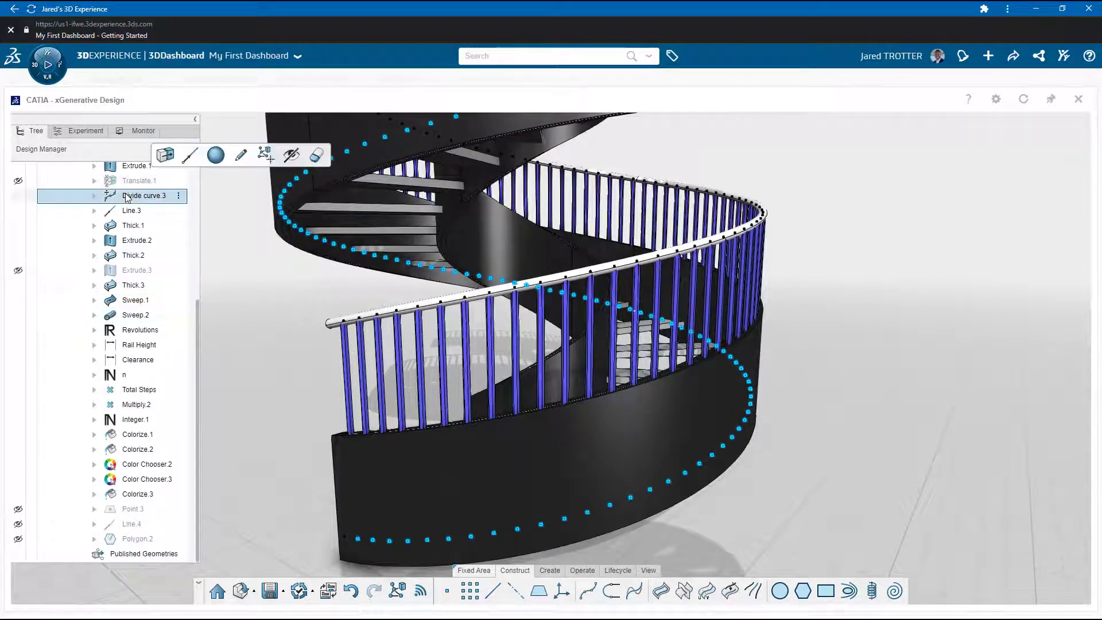
pyautogui.click(445, 594)
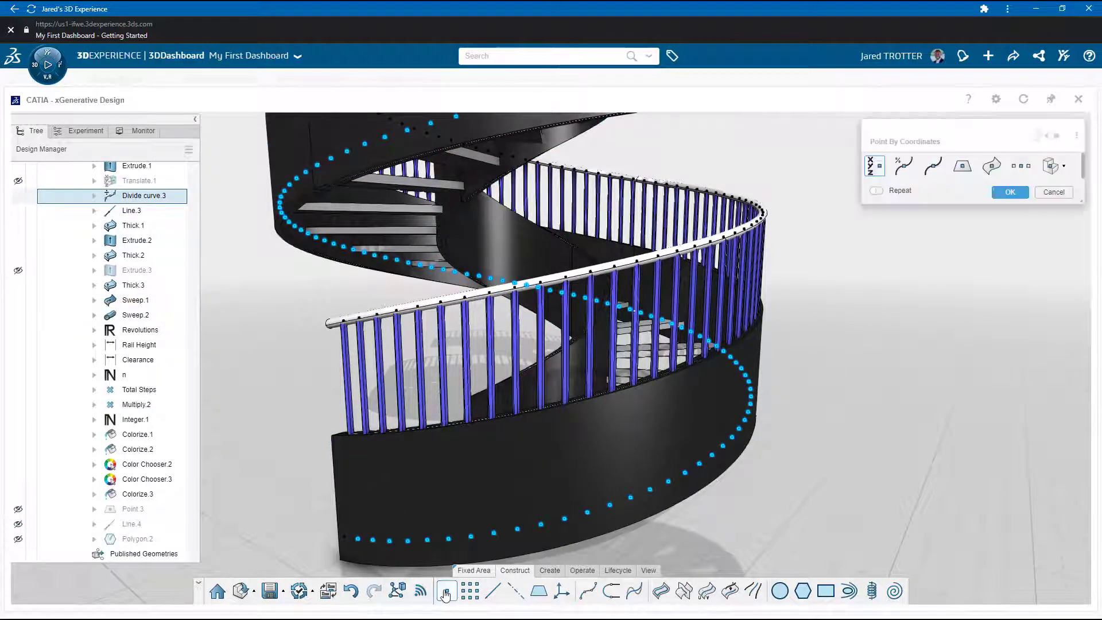
pyautogui.click(933, 168)
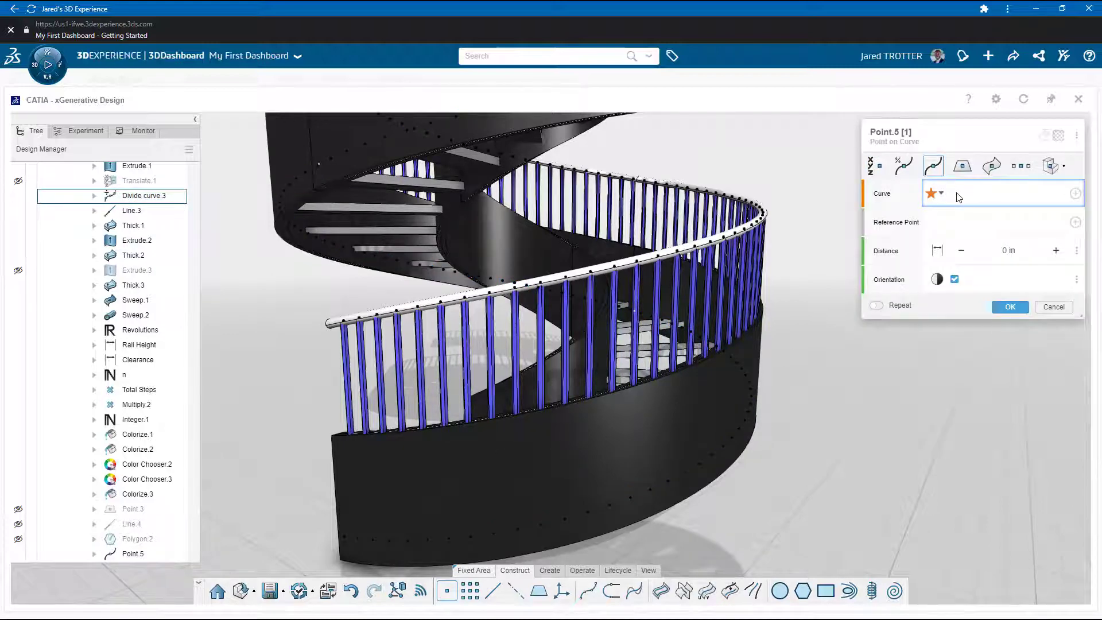
pyautogui.scroll(5, 191, 246)
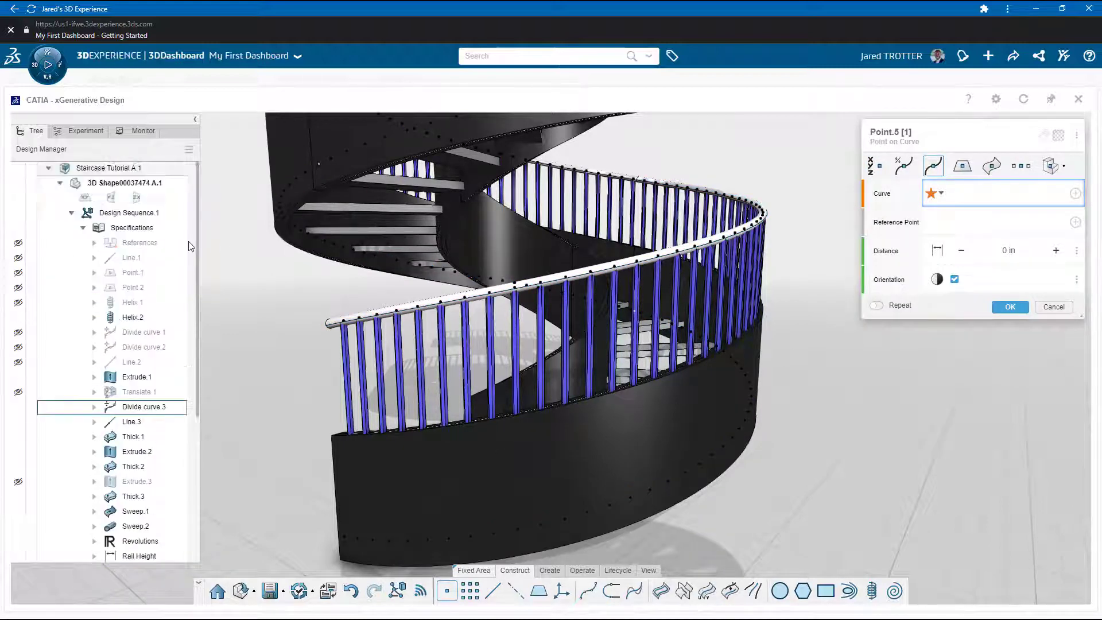
pyautogui.click(143, 318)
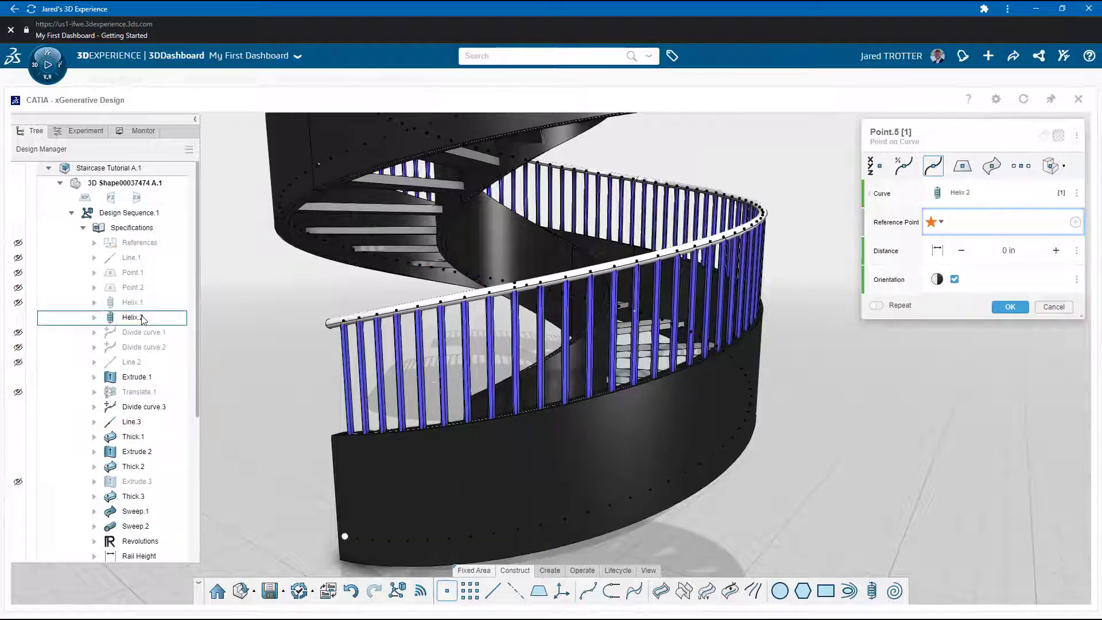
pyautogui.click(138, 409)
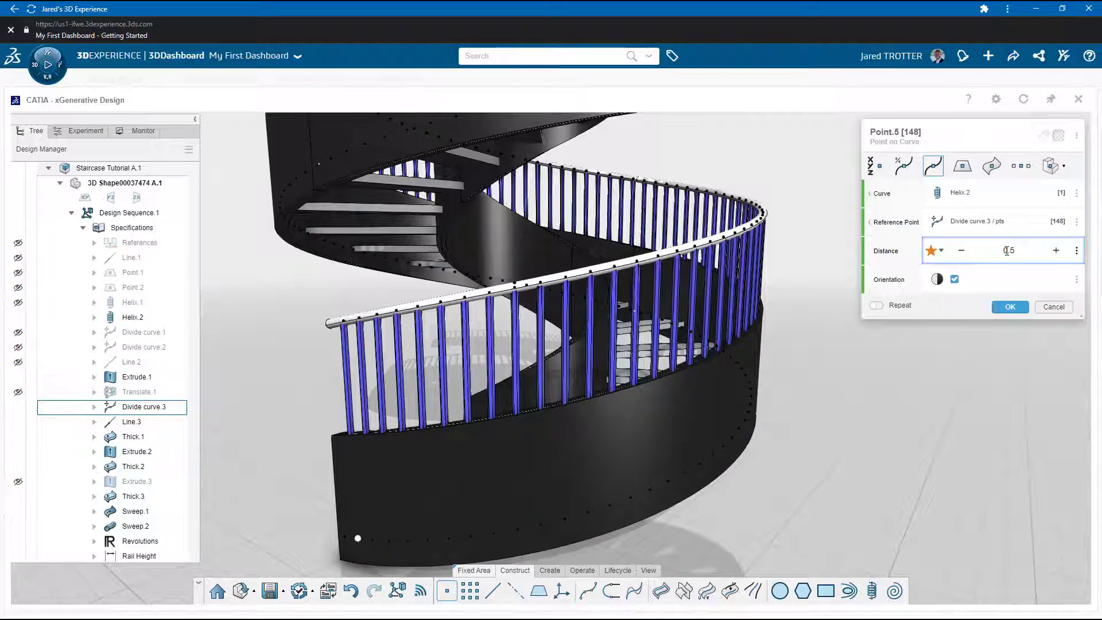
pyautogui.press('Return')
pyautogui.scroll(5, 690, 468)
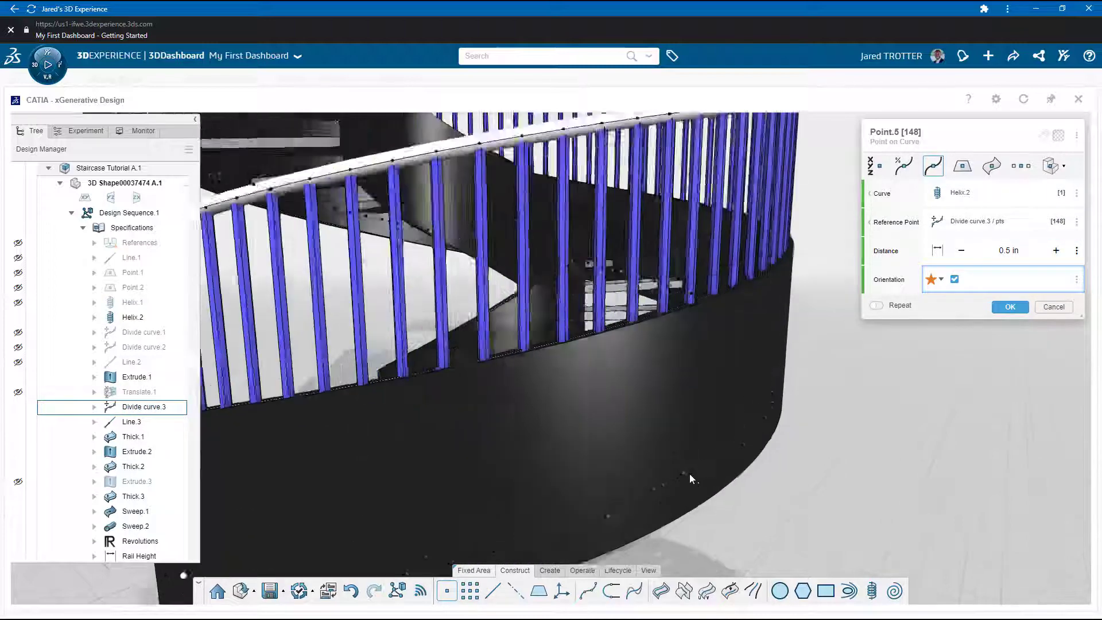
pyautogui.click(1003, 309)
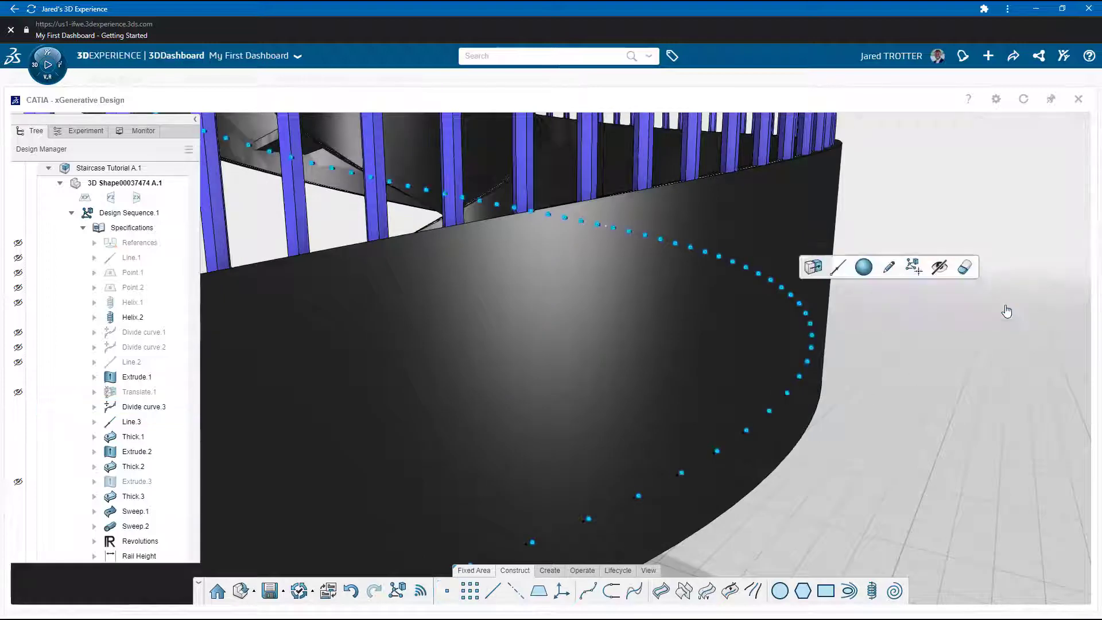
# Create helices starting at the Point.5 points around the Line.3 axes, with an 8 in pitch and 6 turns
pyautogui.scroll(-5, 143, 505)
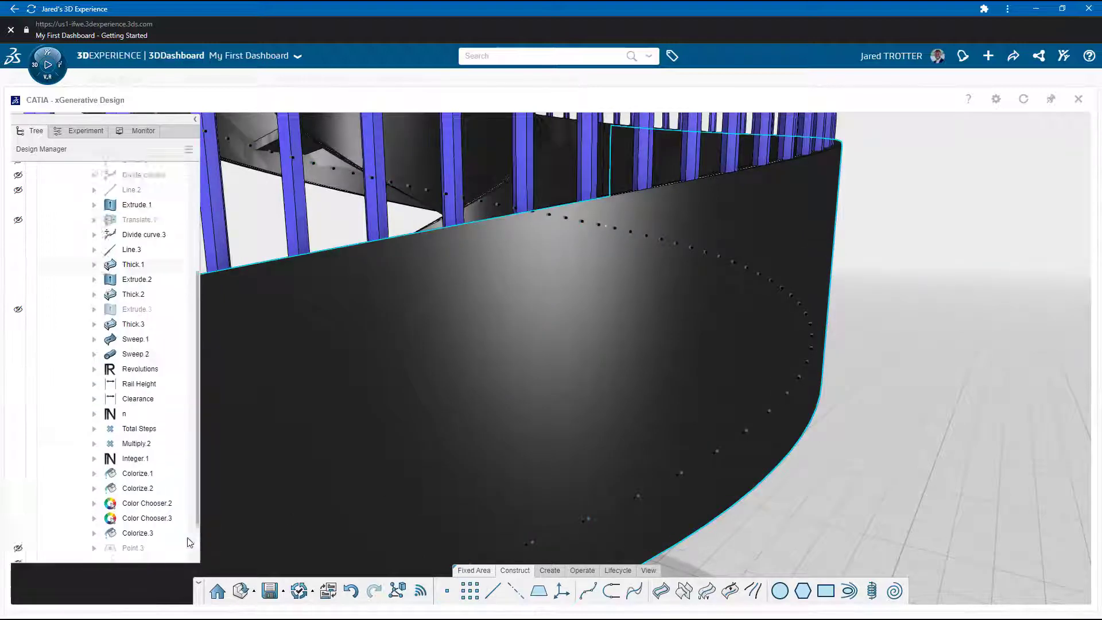
pyautogui.click(148, 542)
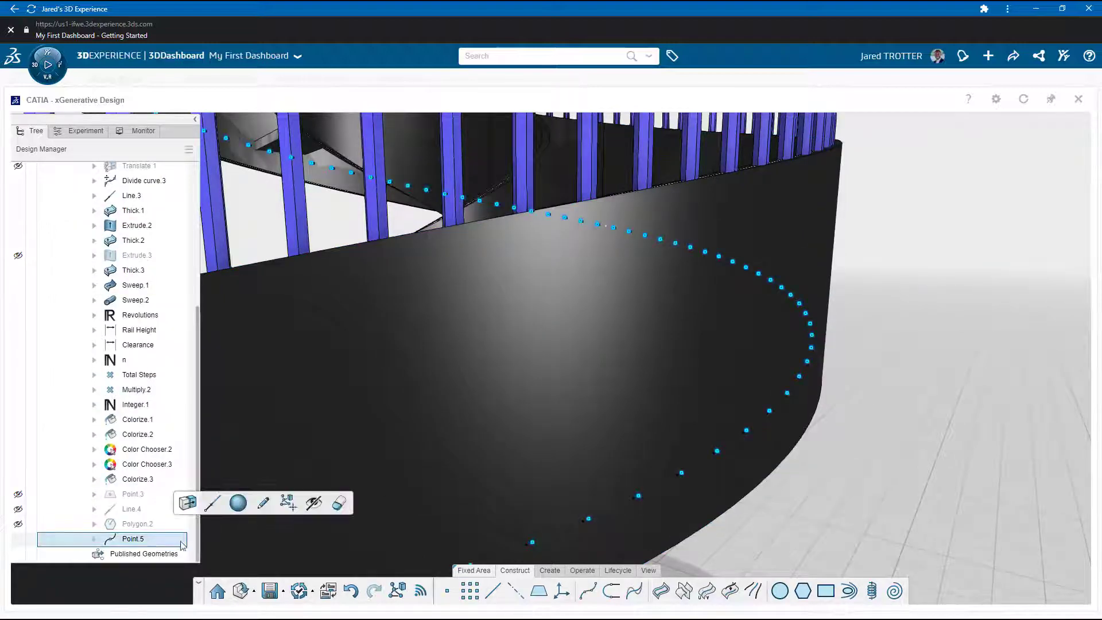
pyautogui.click(873, 591)
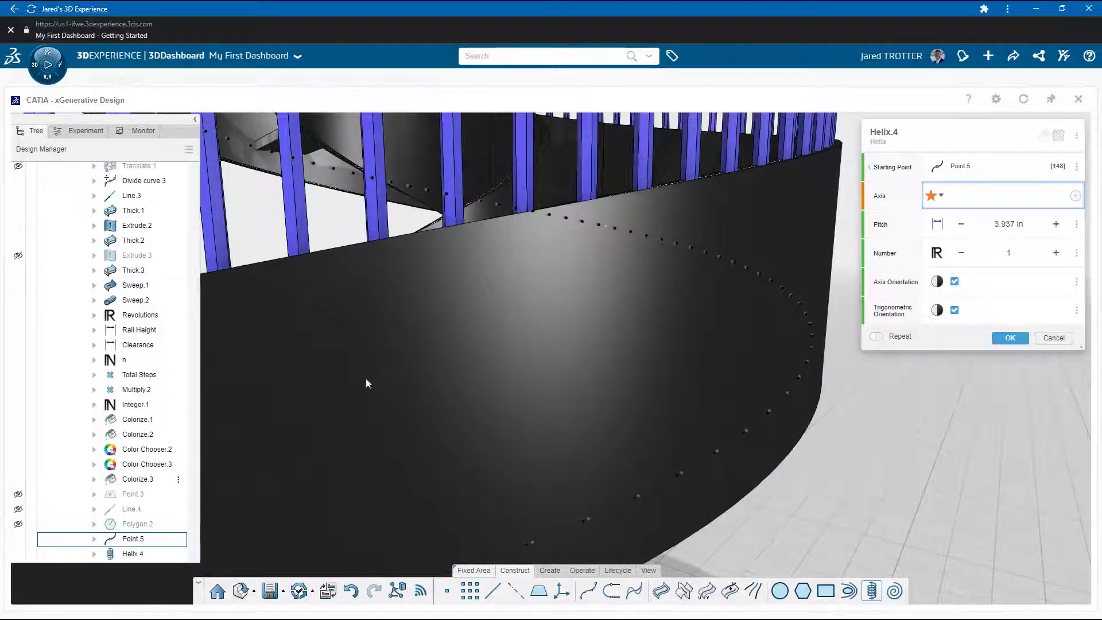
pyautogui.click(139, 200)
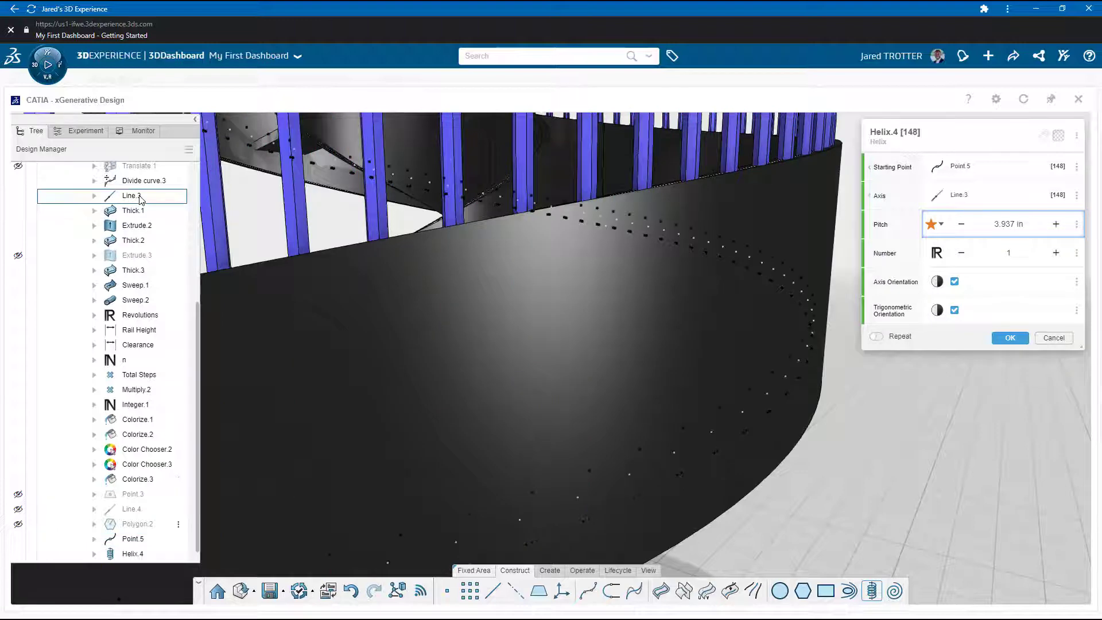
pyautogui.click(1006, 226)
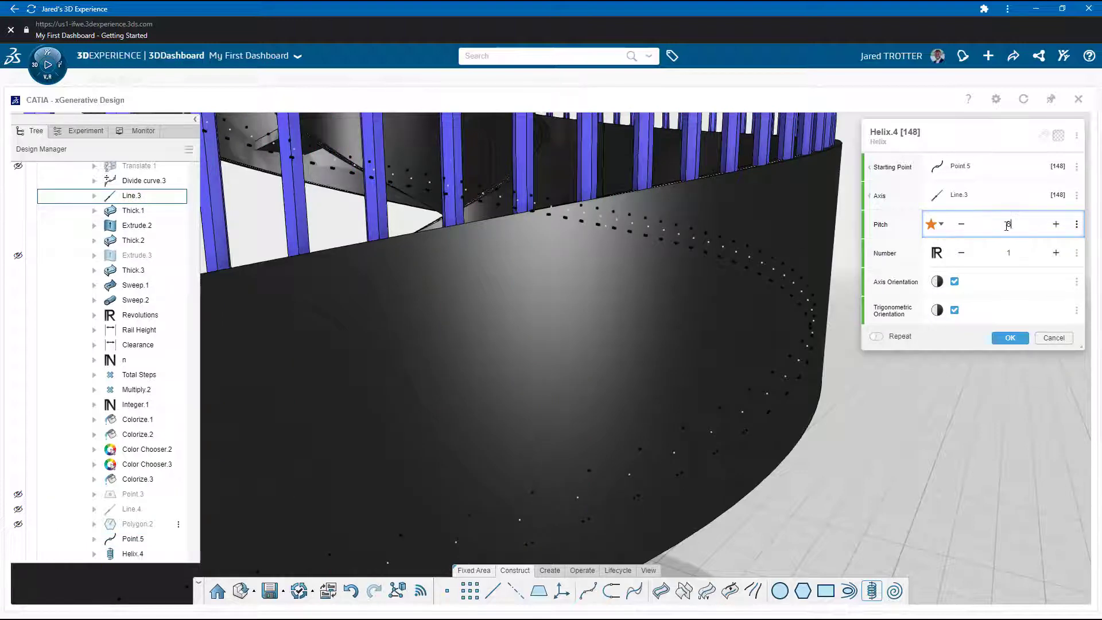
pyautogui.press('Tab')
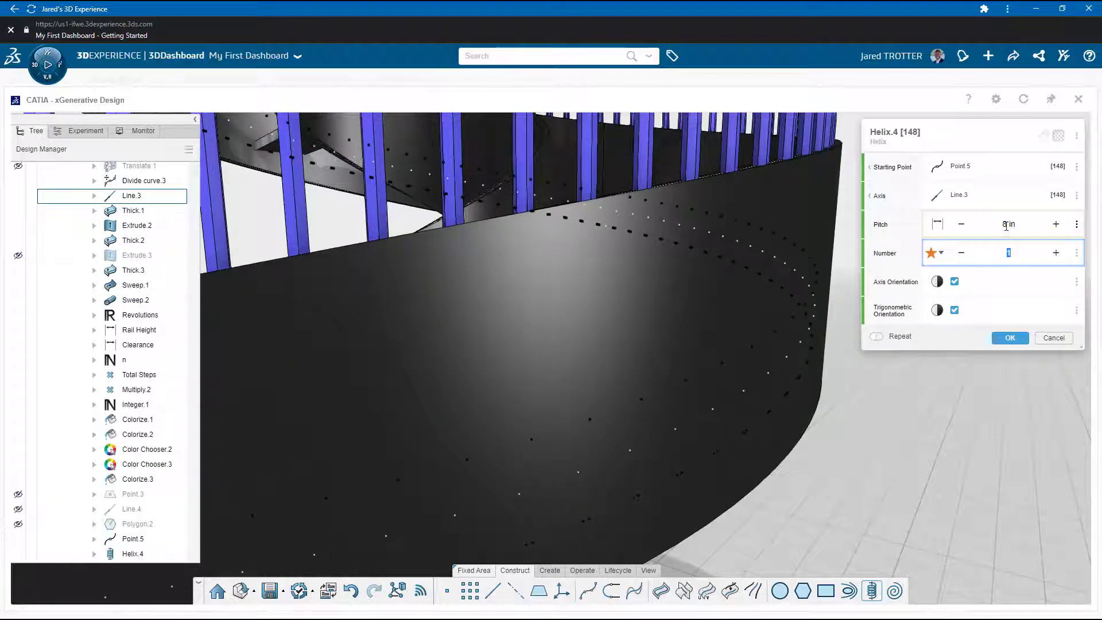
pyautogui.press('Tab')
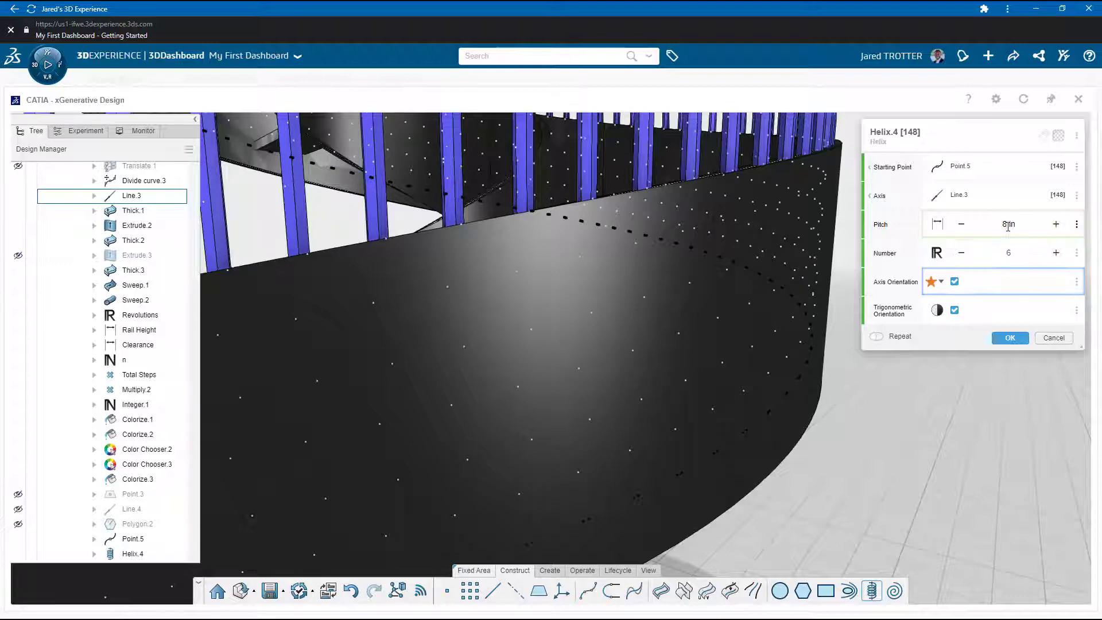
pyautogui.click(1003, 340)
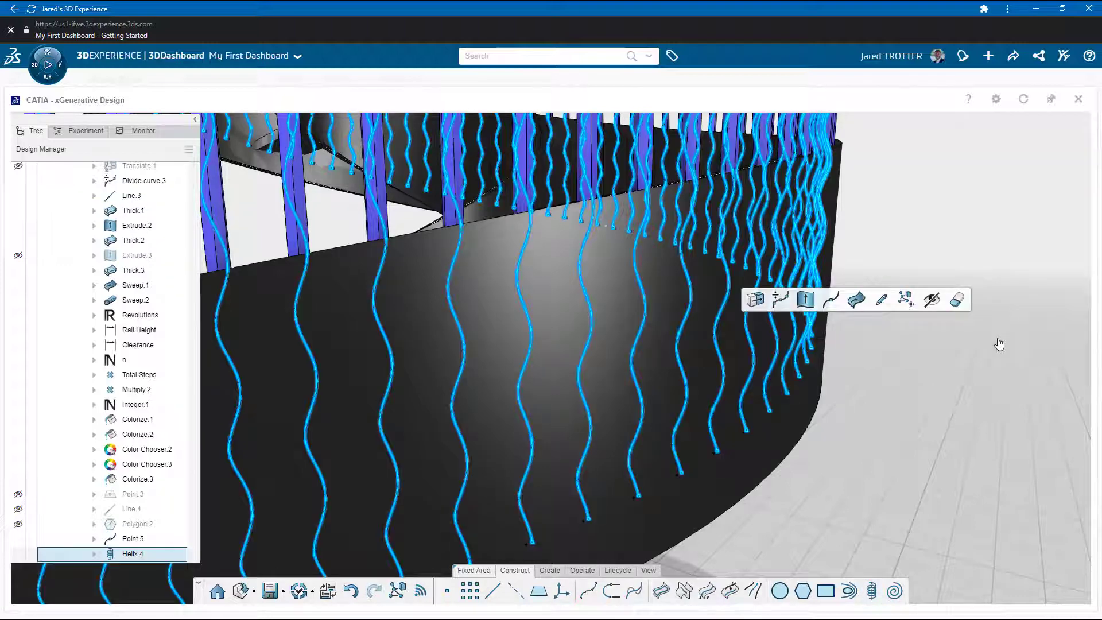
pyautogui.click(999, 343)
# Open the Graph Editor beside the 3D view and auto-arrange all the nodes of the staircase graph
pyautogui.moveTo(997, 337); pyautogui.dragTo(645, 401, button='middle')
pyautogui.scroll(-6, 606, 352)
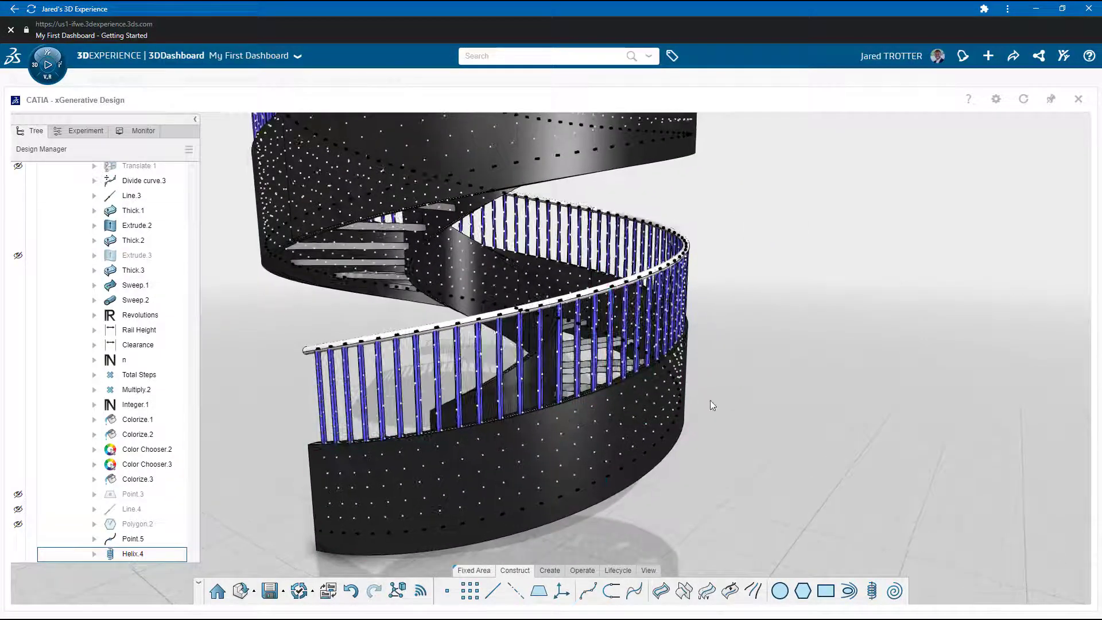
pyautogui.click(397, 591)
pyautogui.moveTo(545, 14); pyautogui.dragTo(1098, 227)
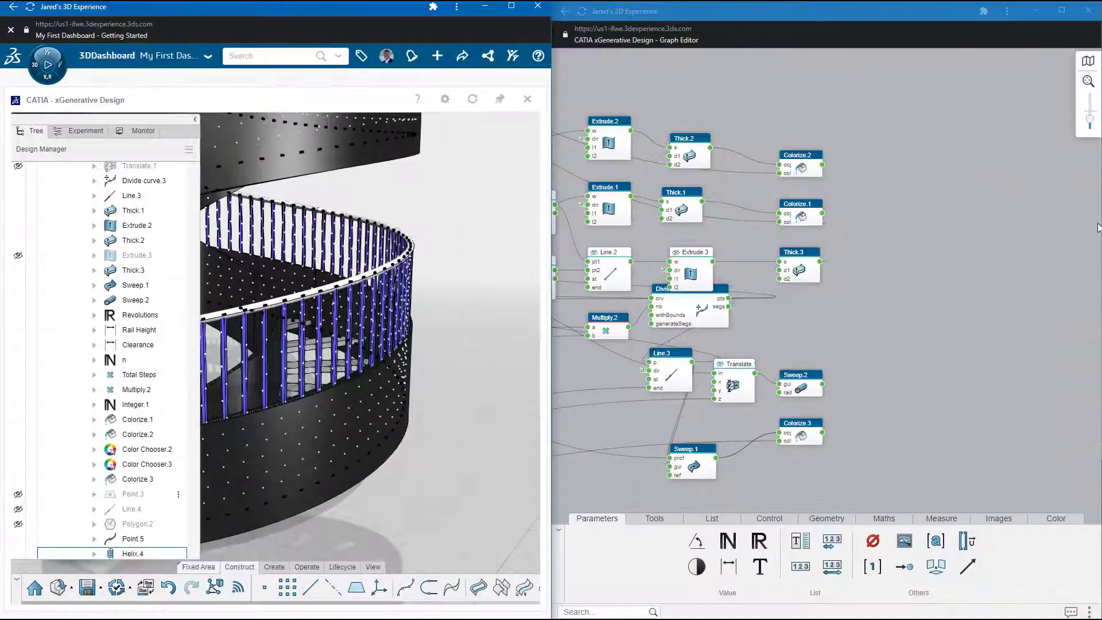
pyautogui.scroll(-3, 418, 338)
pyautogui.moveTo(424, 337); pyautogui.dragTo(516, 365, button='middle')
pyautogui.scroll(4, 426, 416)
pyautogui.click(772, 320)
pyautogui.scroll(-3, 772, 320)
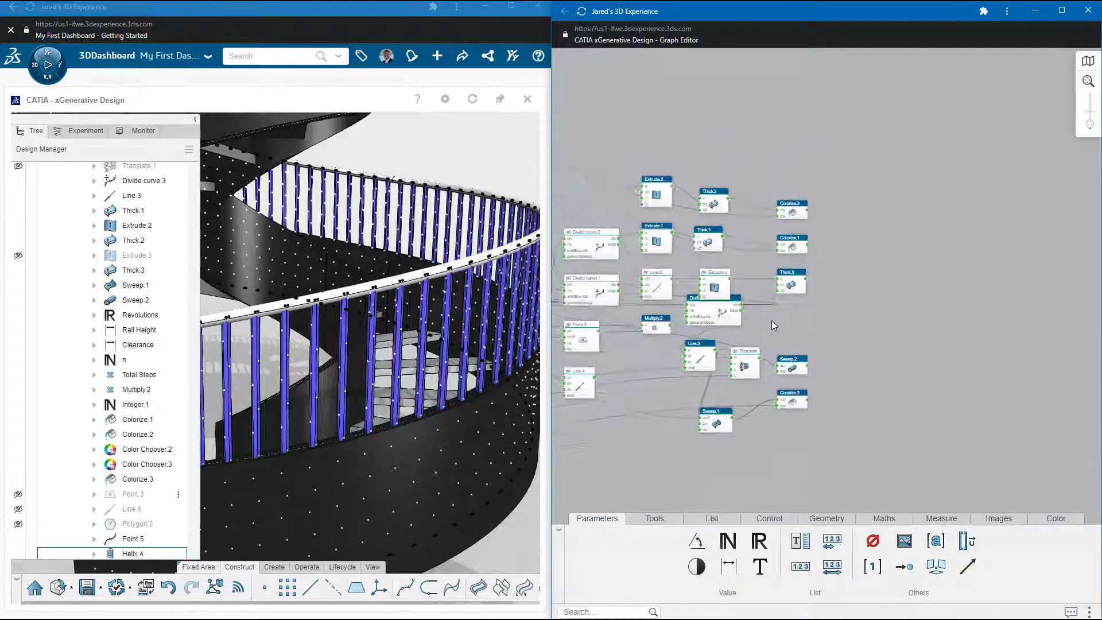
pyautogui.scroll(-4, 879, 305)
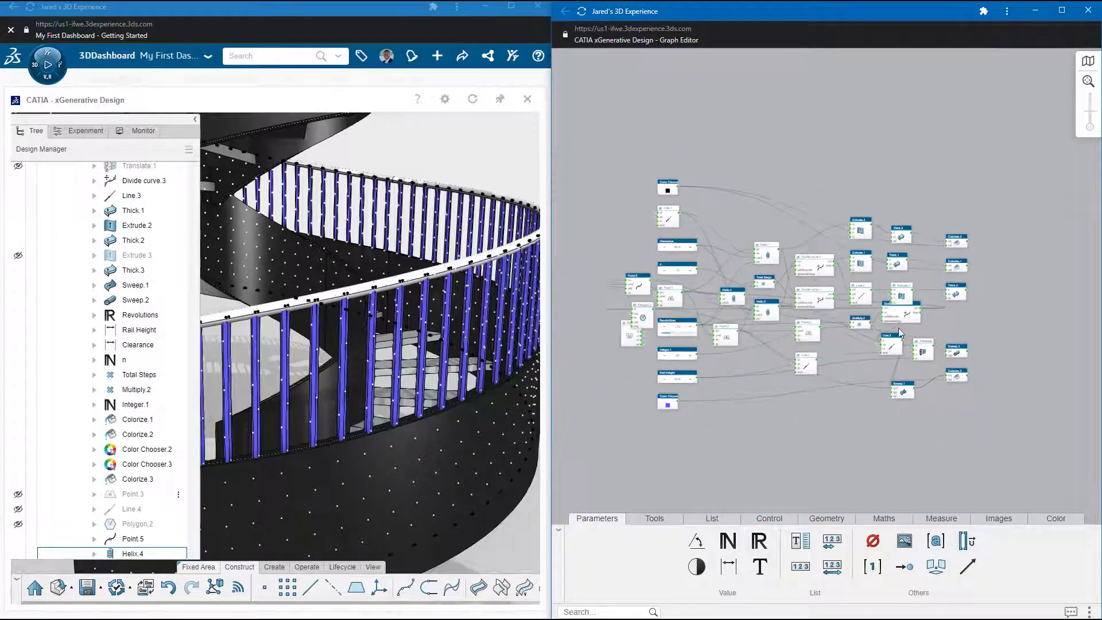
pyautogui.moveTo(593, 143); pyautogui.dragTo(1010, 456)
pyautogui.click(1035, 479)
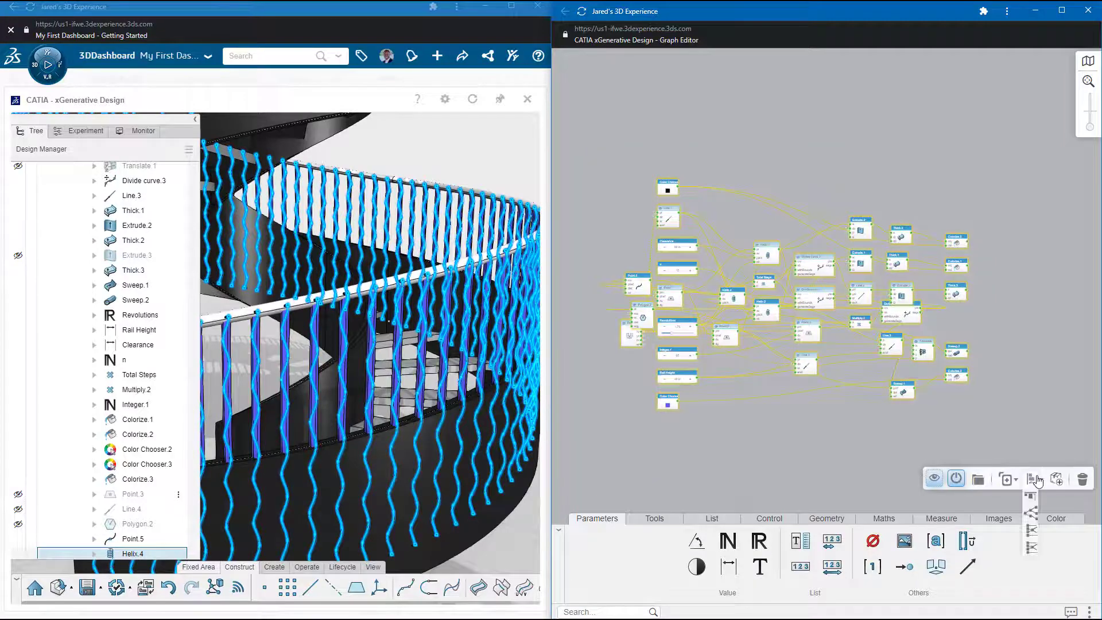
pyautogui.click(1031, 512)
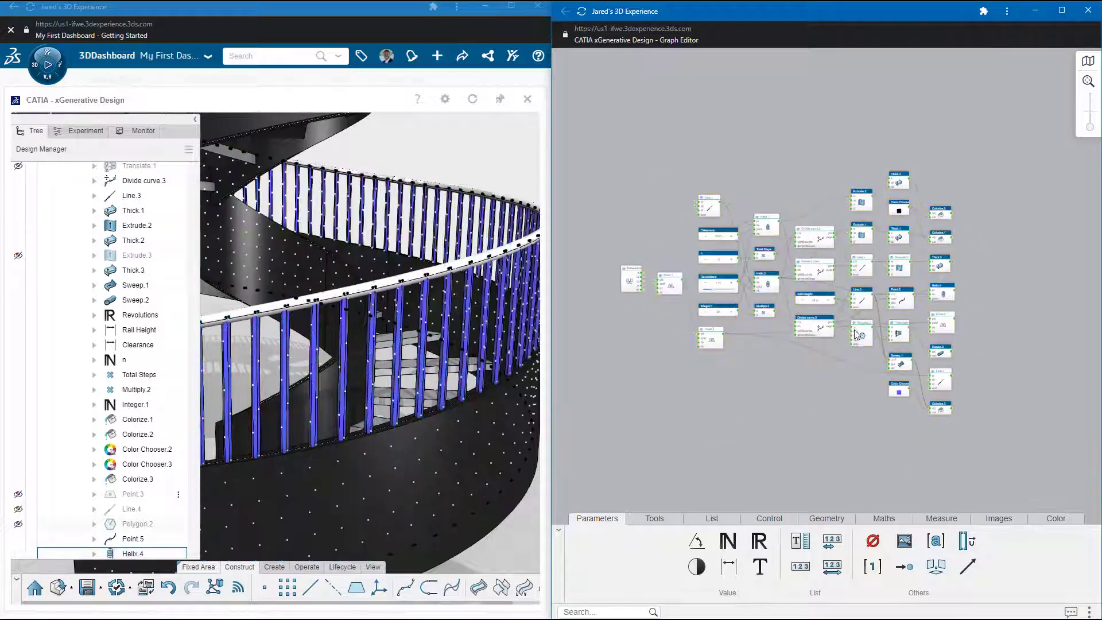
# Replace Line.3 with Helix.4 as the guide input of Sweep.1 in the graph, and return to the full-size 3D view
pyautogui.scroll(5, 873, 299)
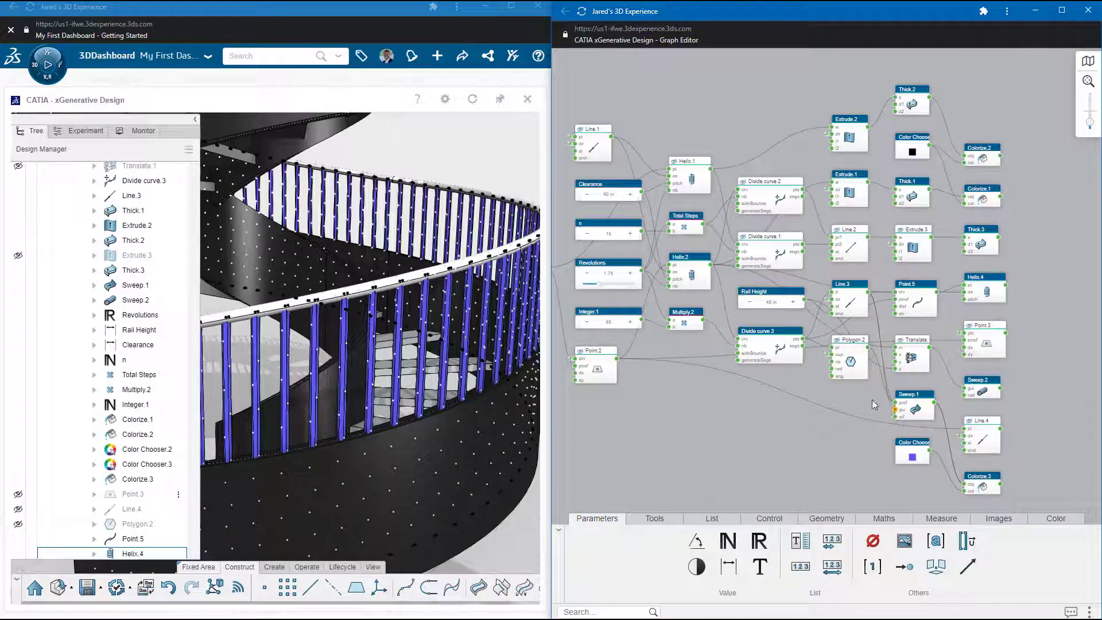
pyautogui.moveTo(895, 409); pyautogui.dragTo(872, 405)
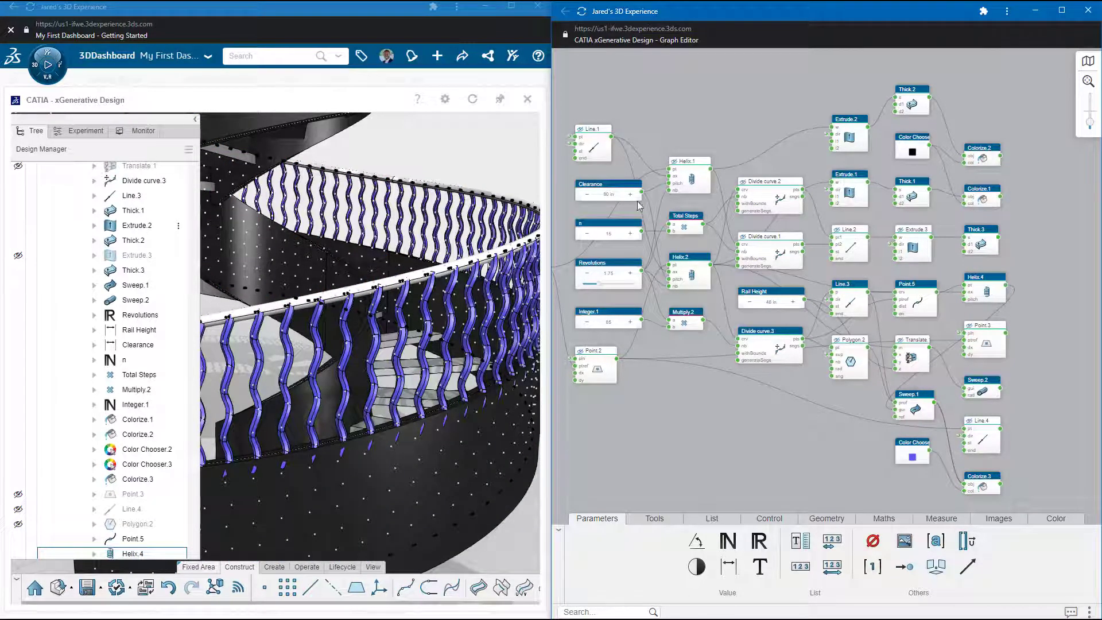
pyautogui.click(512, 7)
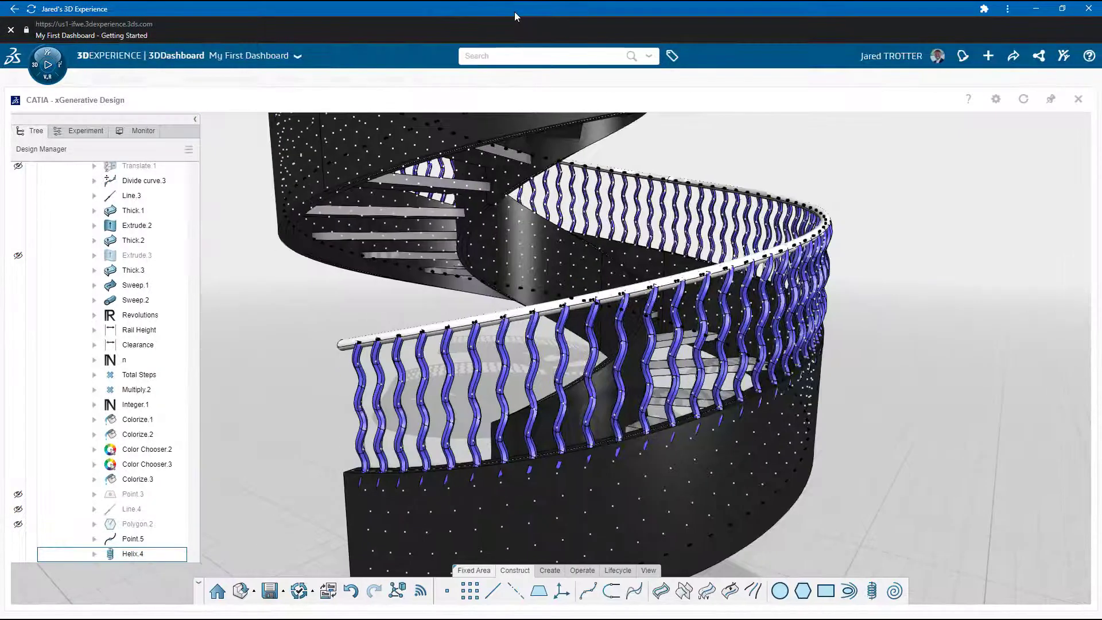
# Reopen the baluster profile Polygon.2 and set its radius to 0.5 in
pyautogui.click(178, 525)
pyautogui.click(179, 525)
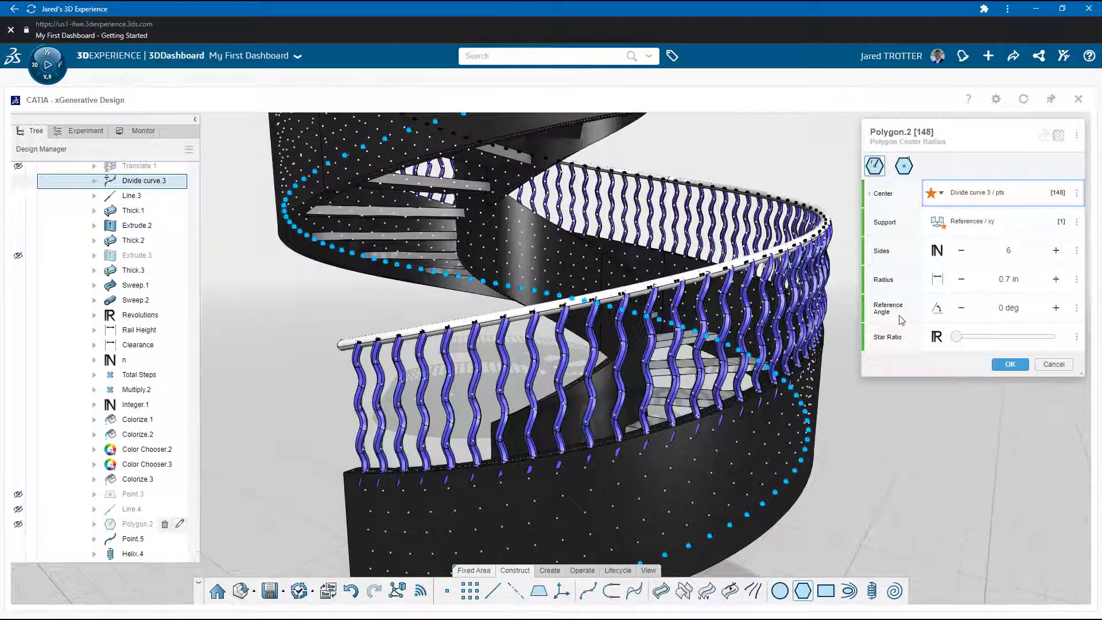
pyautogui.click(1009, 279)
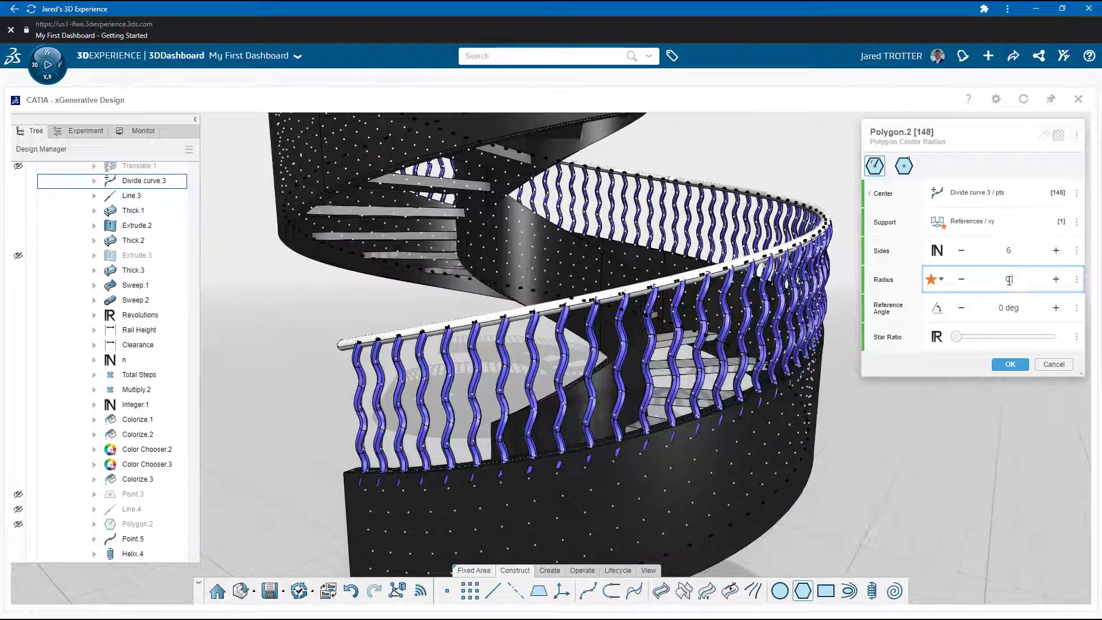
pyautogui.press('Tab')
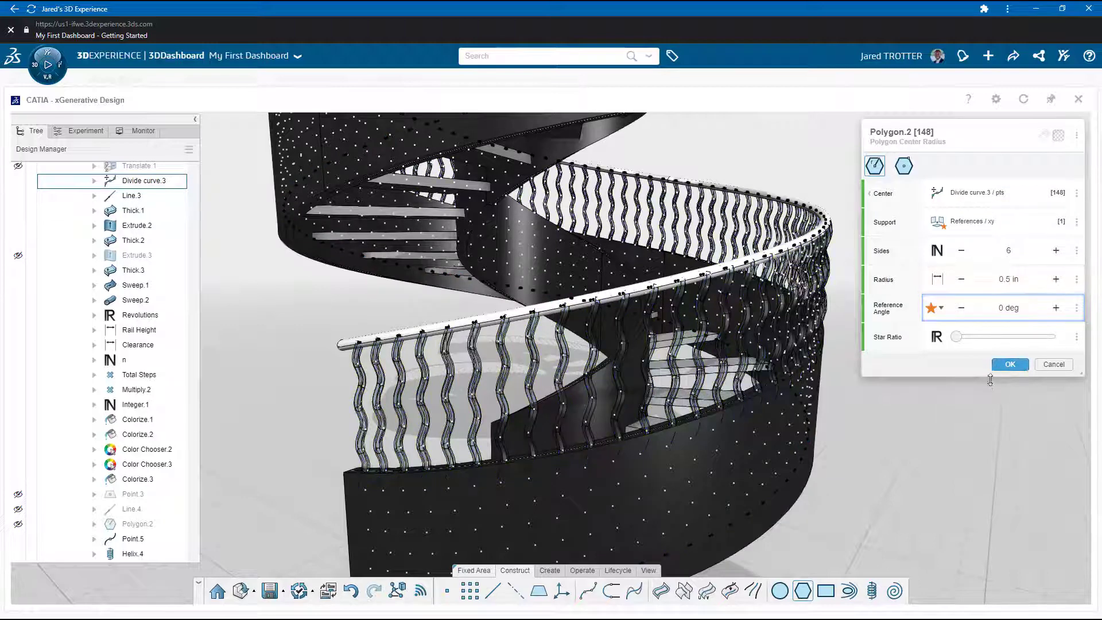
pyautogui.press('Return')
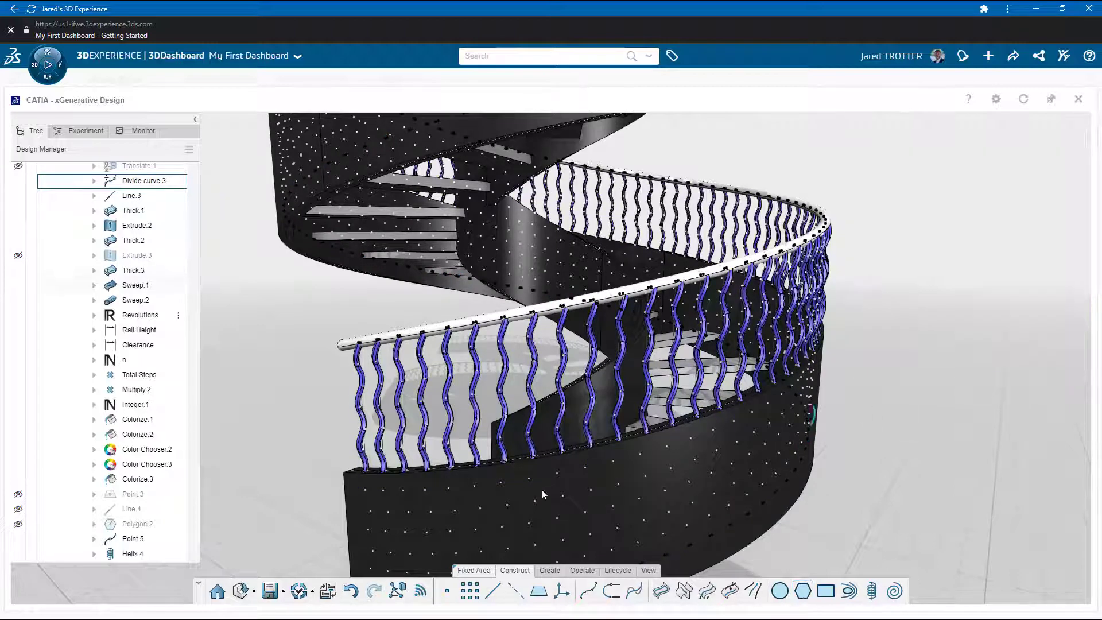
# Hide the construction geometry Point.5, Helix.4, Line.3 and Divide curve.3 in the model
pyautogui.click(17, 554)
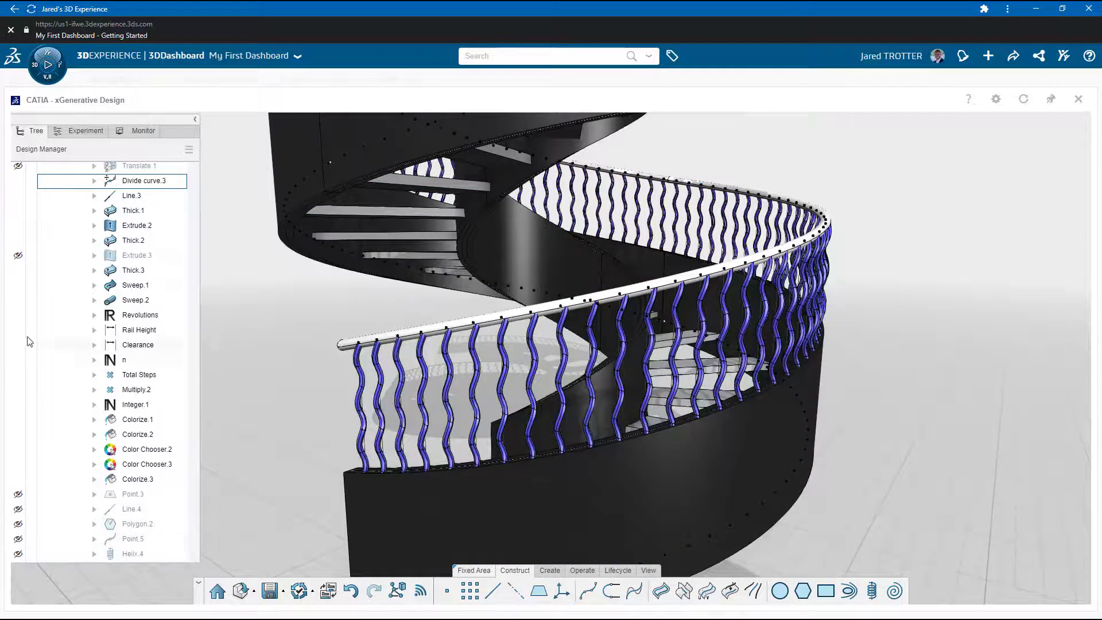
pyautogui.click(19, 195)
pyautogui.click(19, 181)
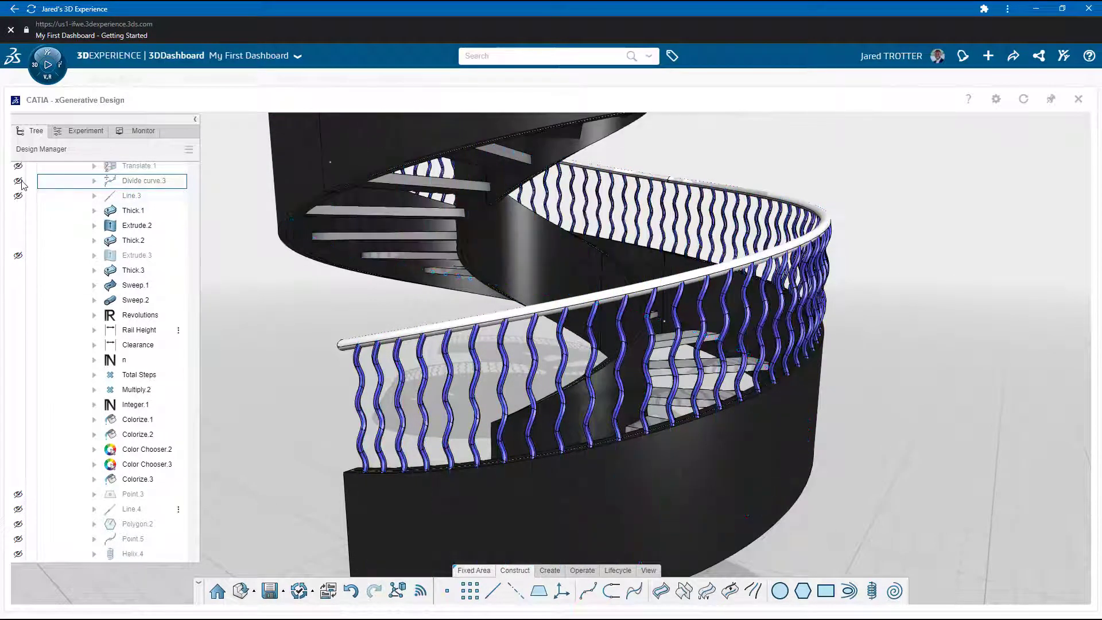